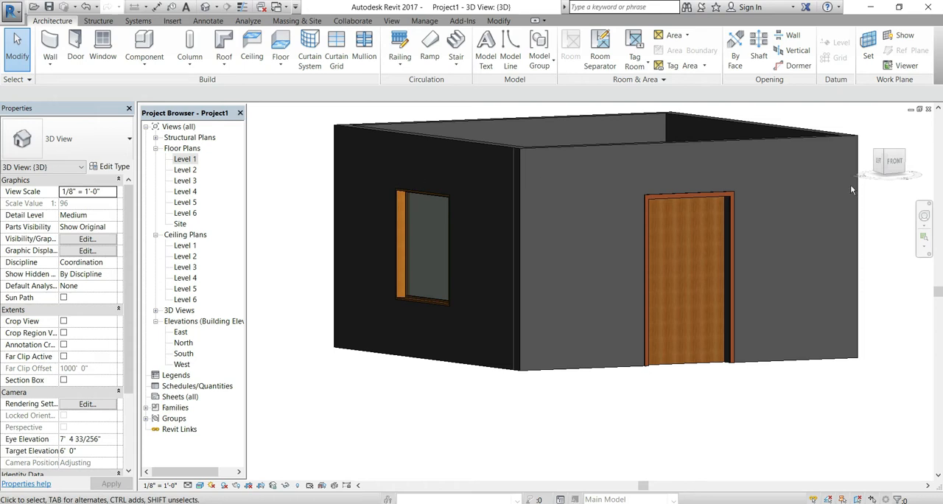
Set the work plane with the Pick a plane option, using the base of the wall that holds the window
click(879, 166)
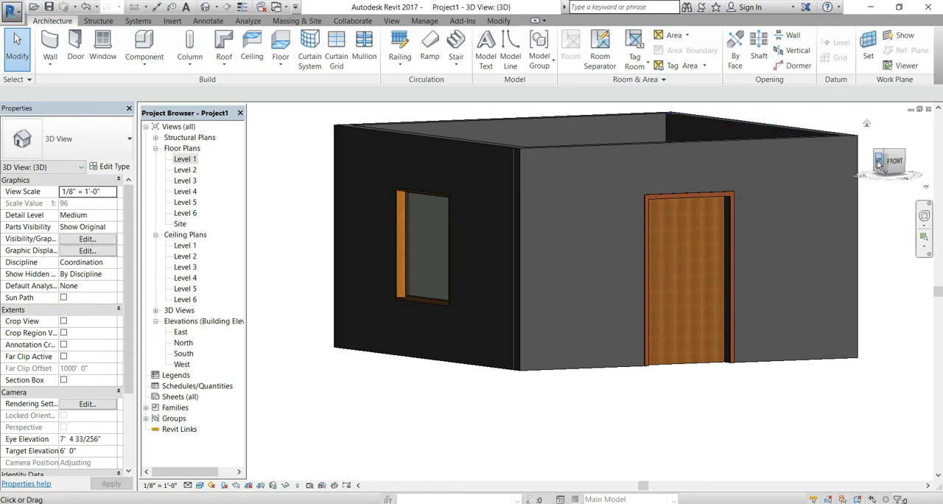
scroll(503, 293, up, 3)
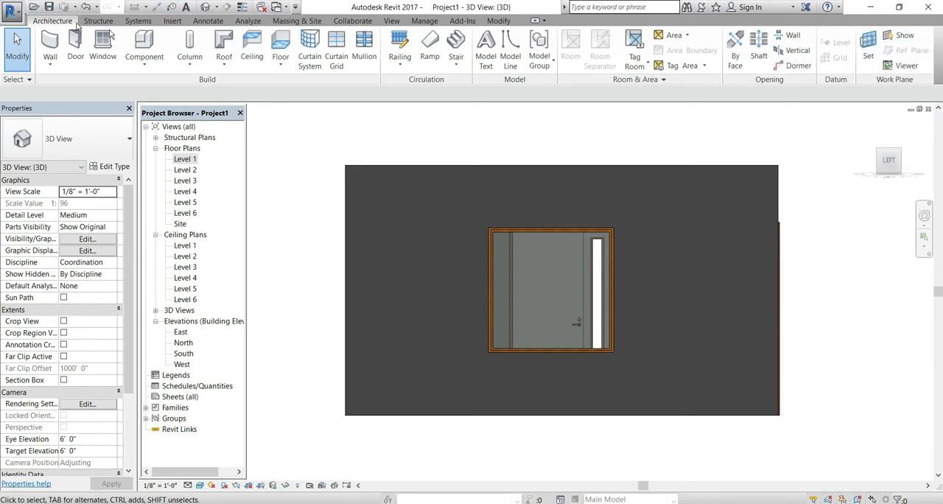
click(868, 53)
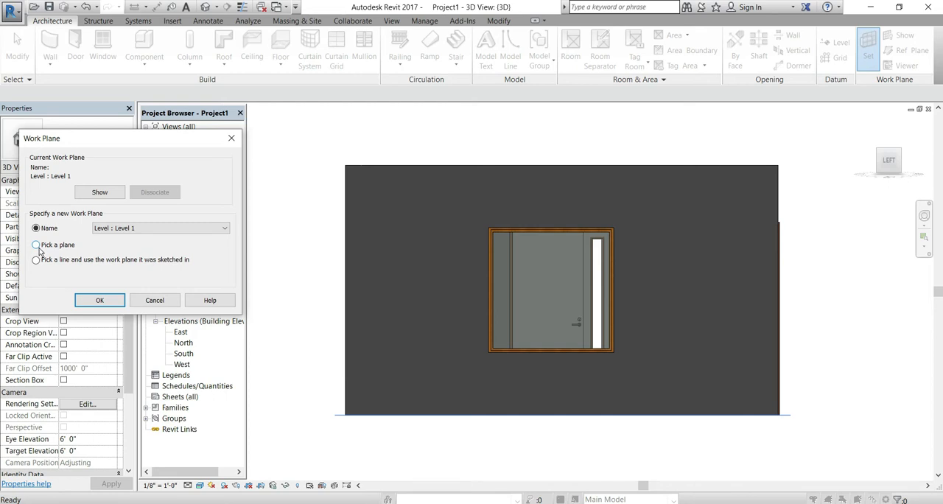
click(36, 248)
click(97, 301)
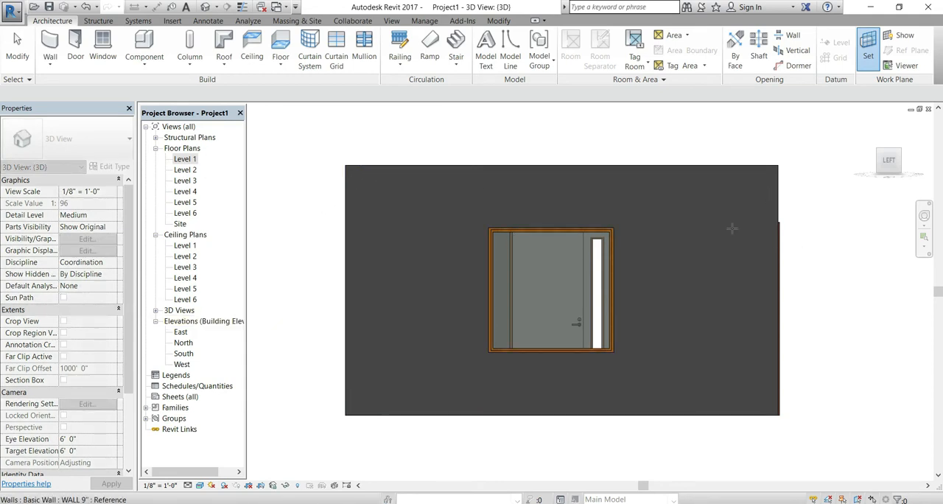
click(631, 417)
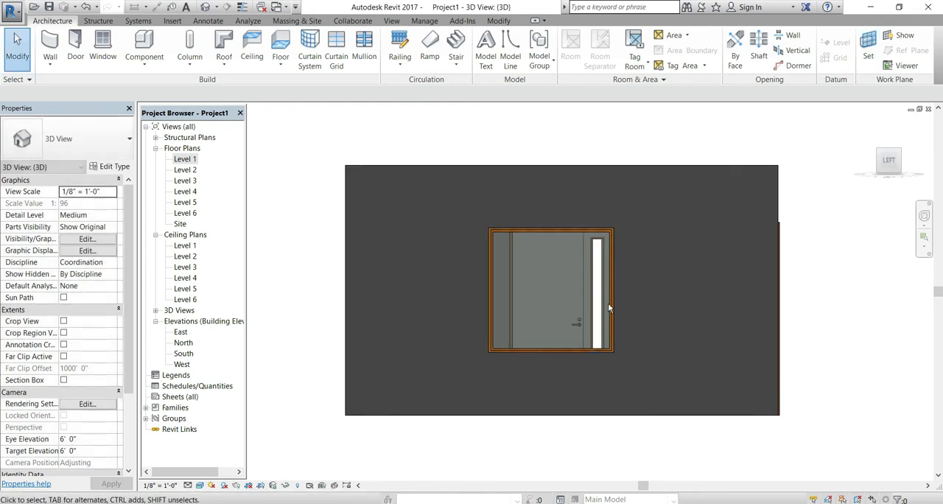
Show the work plane and set it to the outer face of the wall with the window, using Pick a plane
click(901, 36)
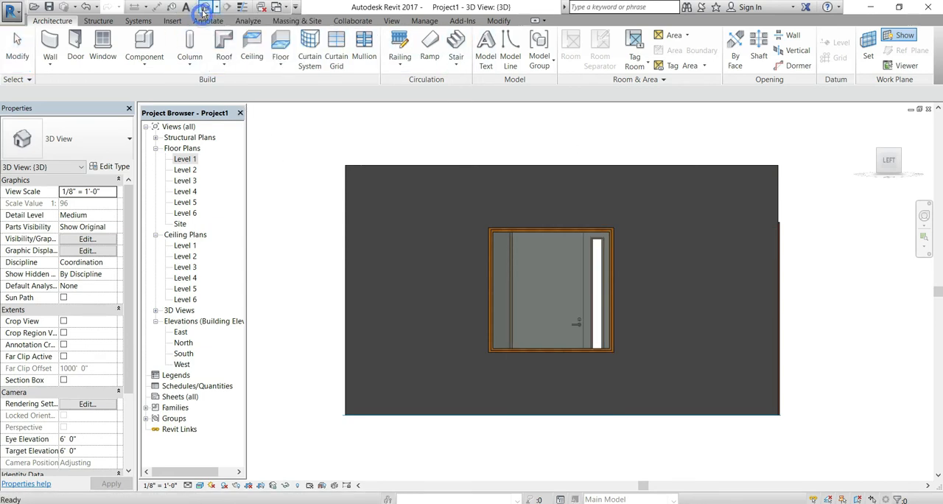
click(868, 124)
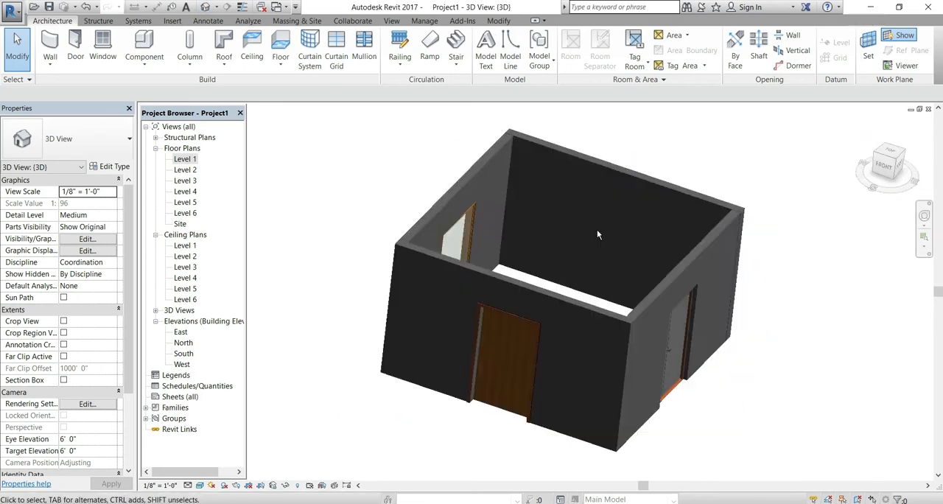
shift+middle_drag(507, 396, 718, 290)
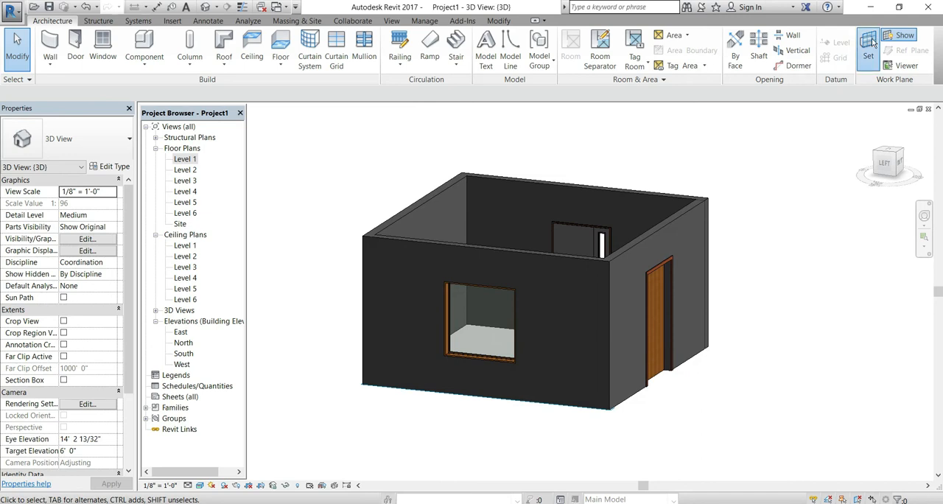
click(35, 245)
click(87, 300)
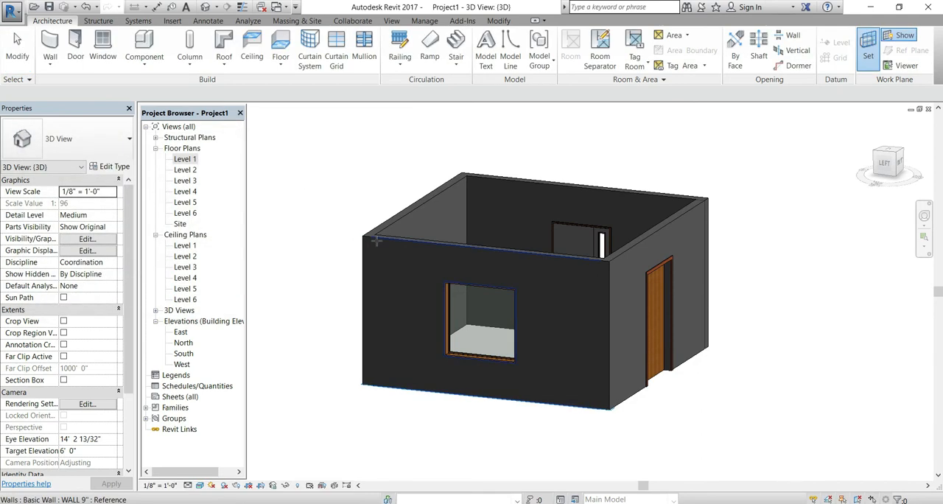
click(376, 243)
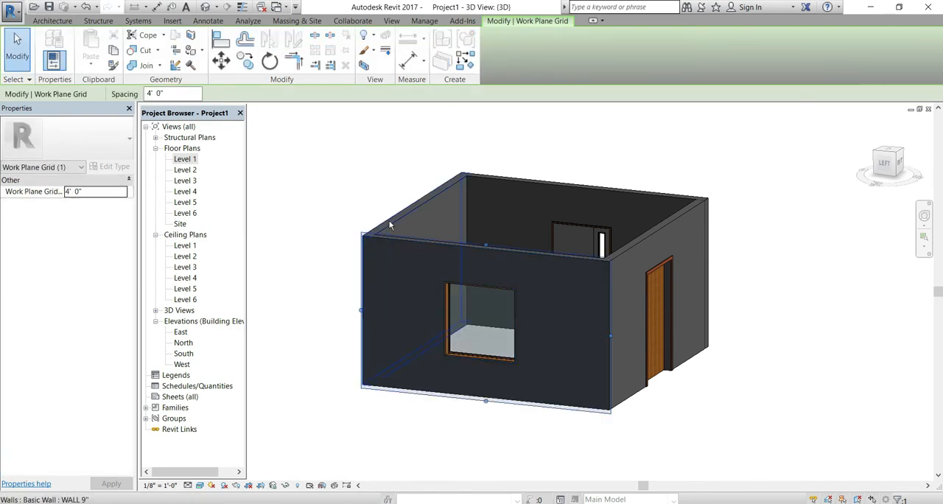
key(Escape)
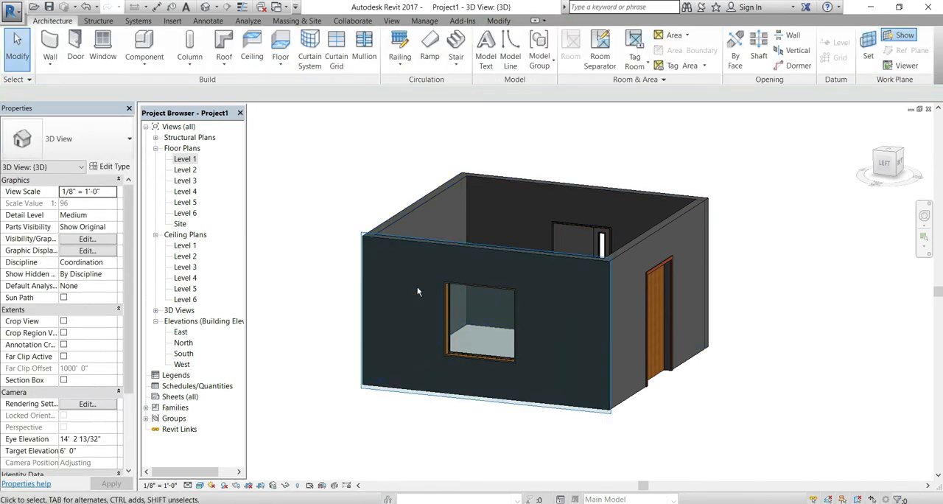
Start a Model In-Place component in the Casework category with the default name, facing the window wall
click(885, 164)
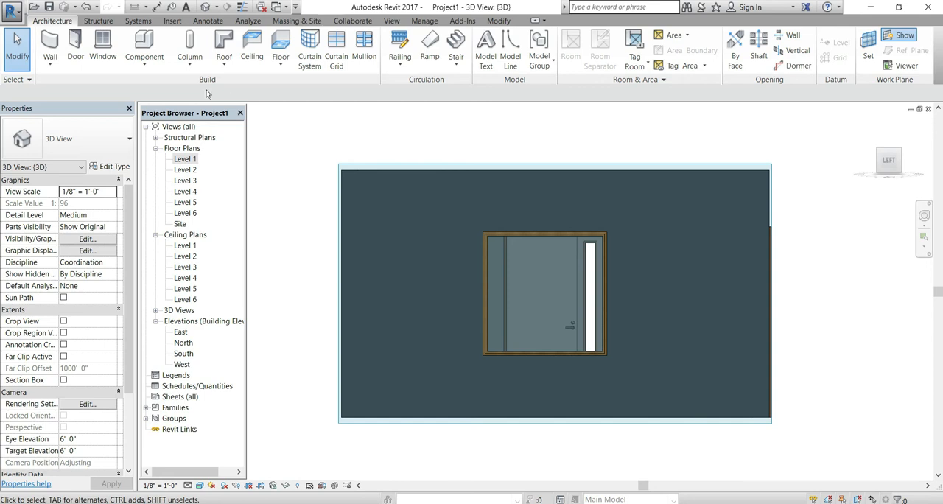
click(144, 64)
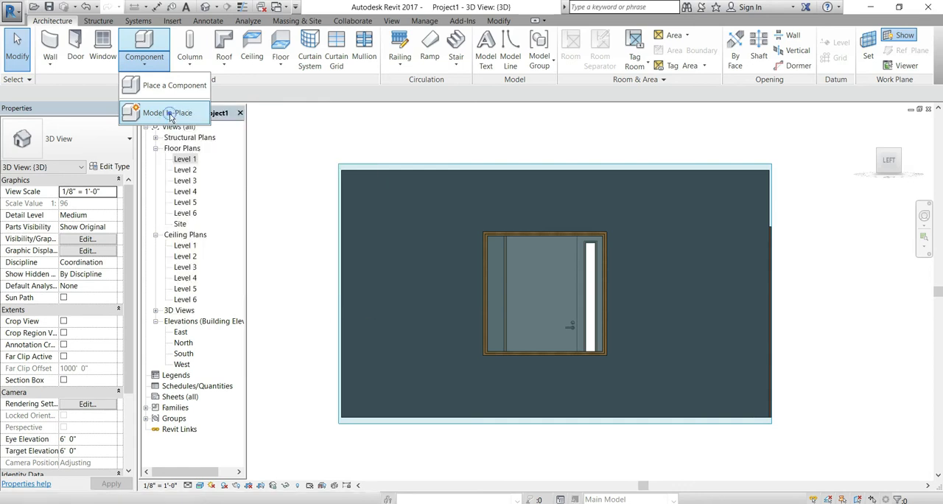
click(170, 116)
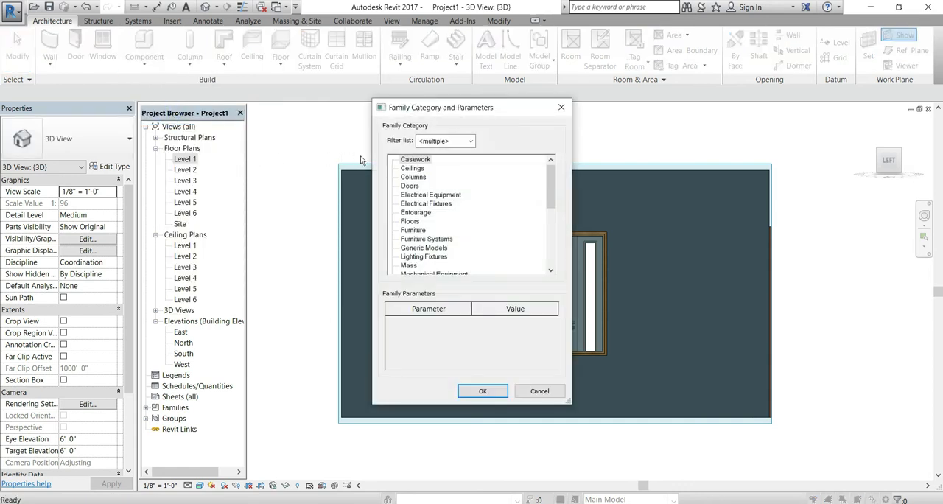
click(477, 395)
click(476, 284)
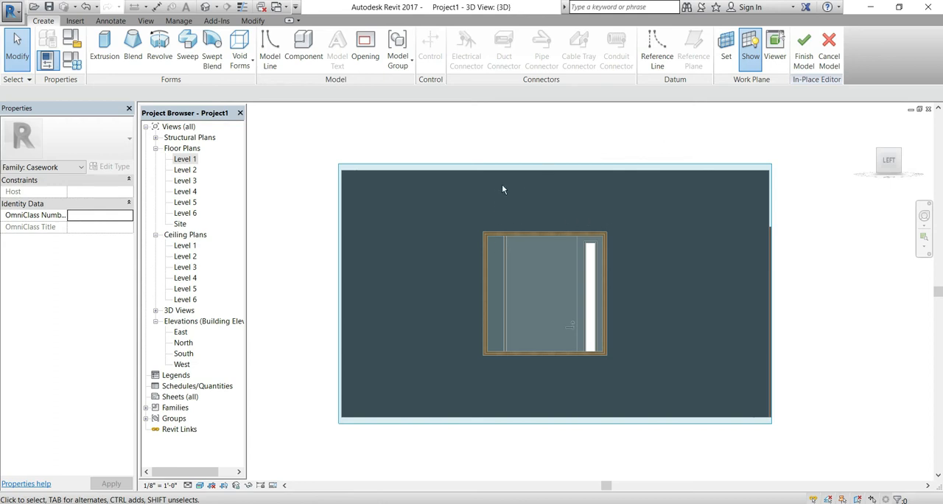
Extrude a thin rectangle about 7' wide just above the window with a depth of 1' 0" and finish the in-place model
click(104, 49)
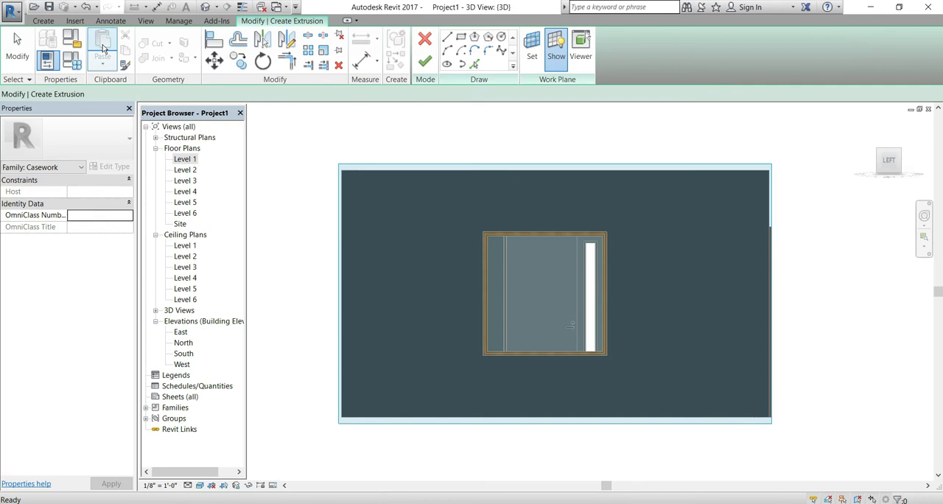
click(43, 20)
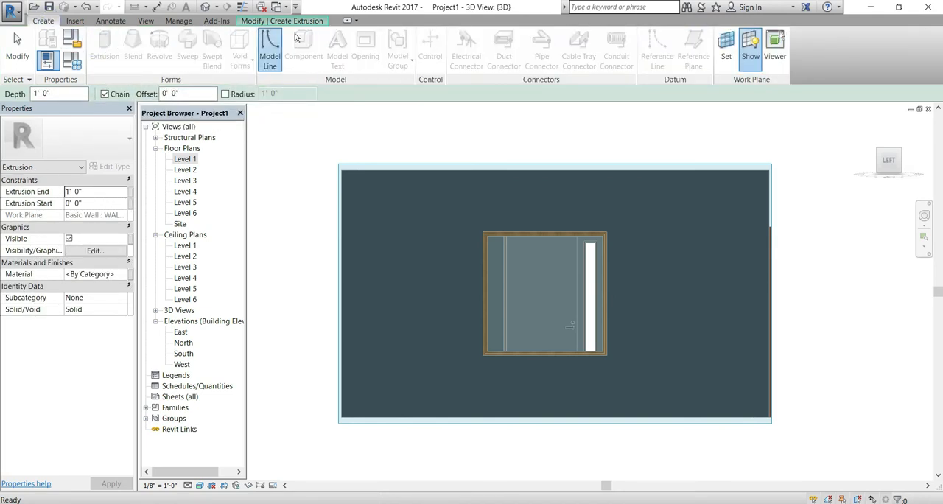
click(291, 21)
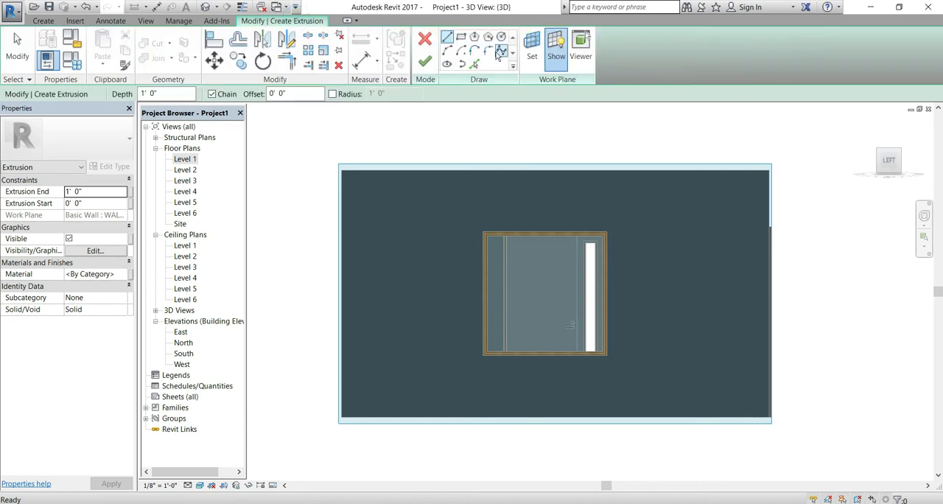
click(462, 41)
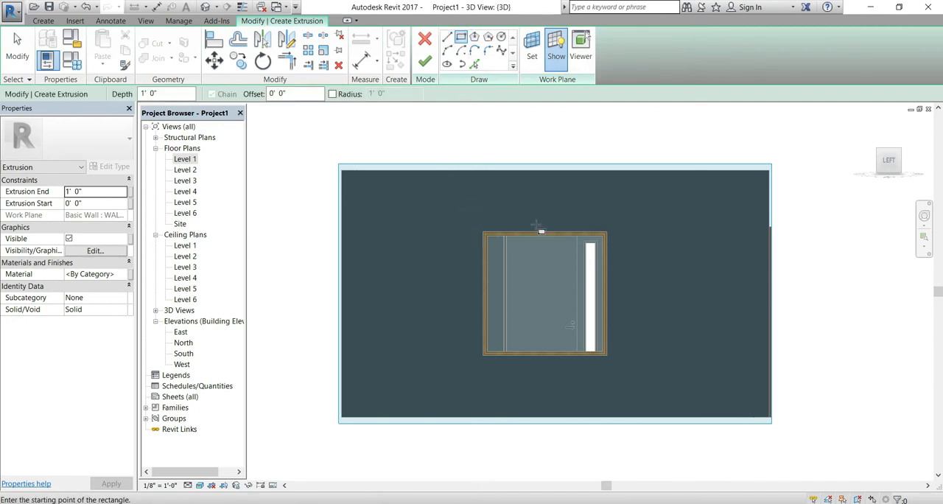
click(471, 216)
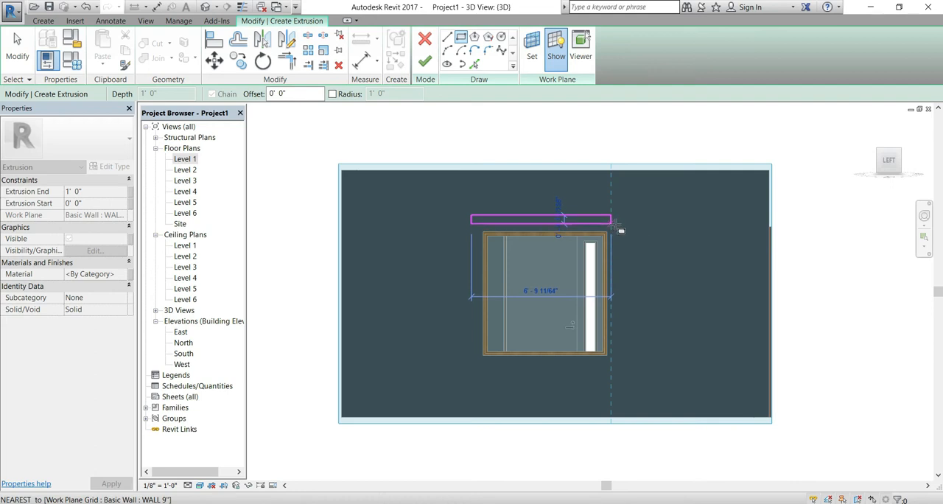
click(625, 229)
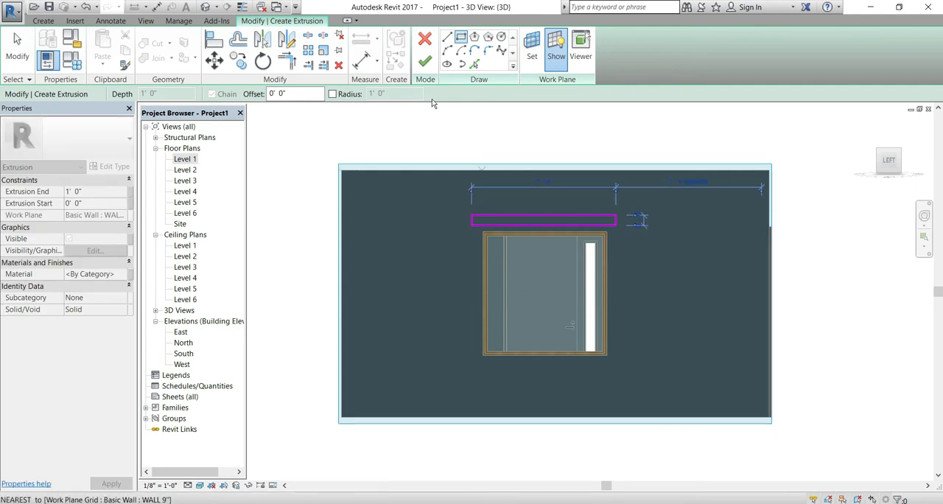
click(425, 62)
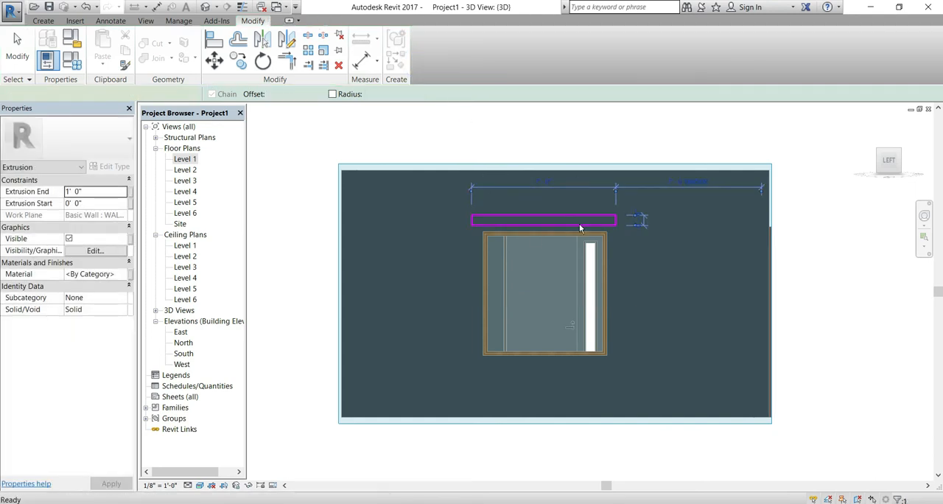
click(544, 220)
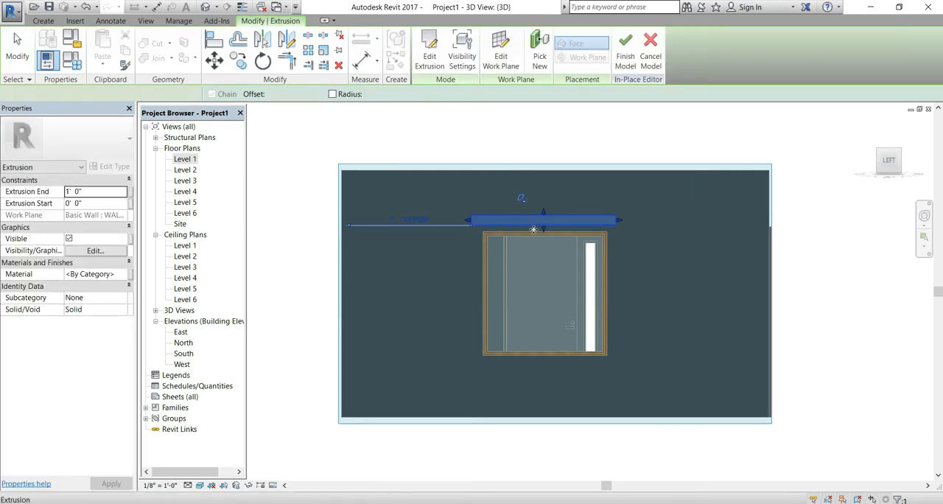
click(626, 60)
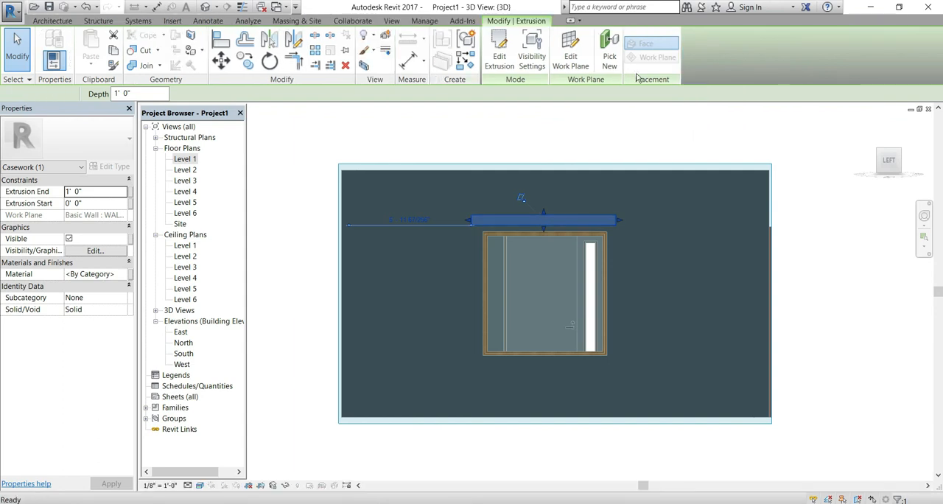
Stretch the casework slab above the window outward from the wall and slightly shorten its projection
click(869, 123)
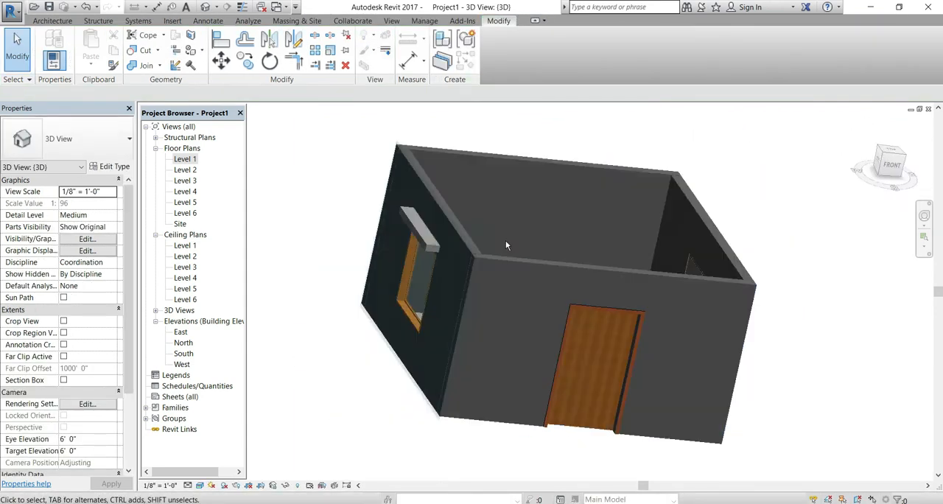
shift+middle_drag(381, 379, 442, 310)
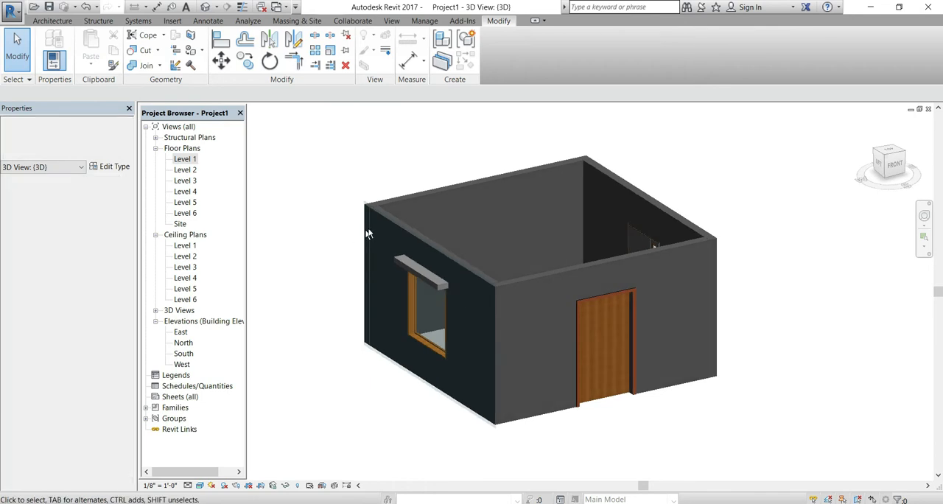
click(405, 292)
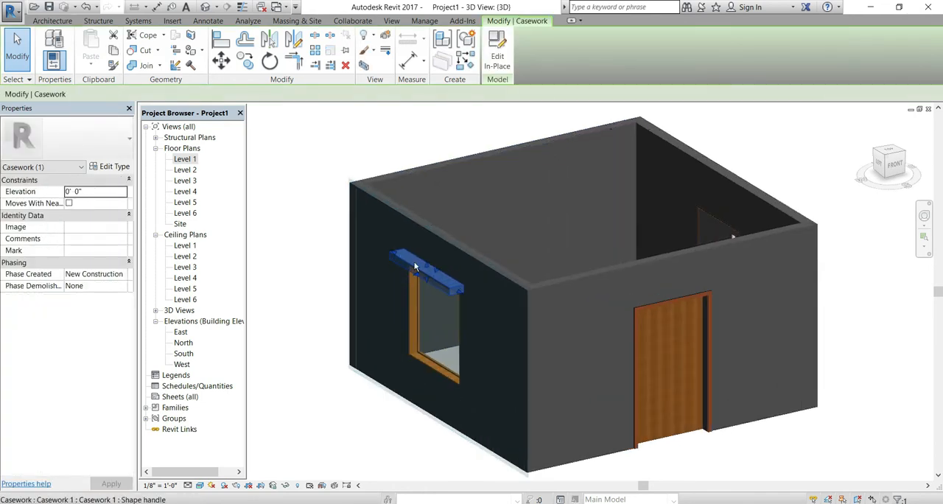
scroll(407, 292, up, 3)
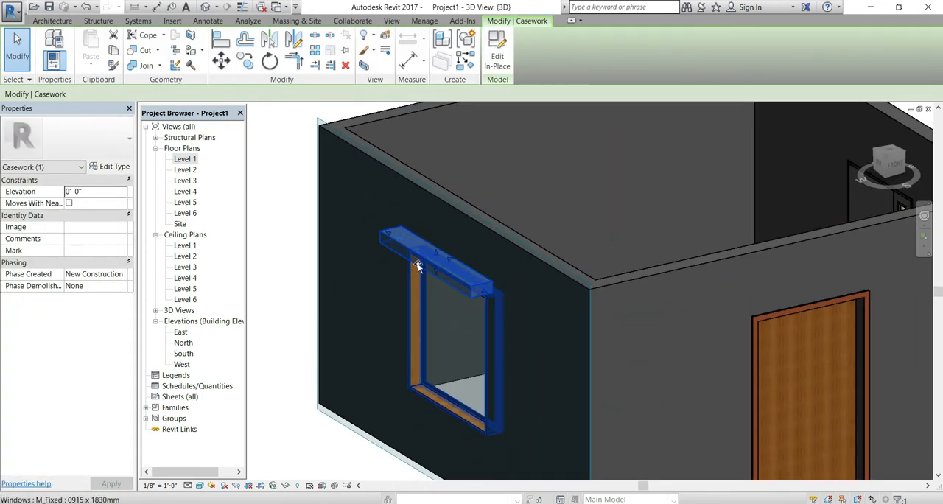
drag(417, 263, 341, 293)
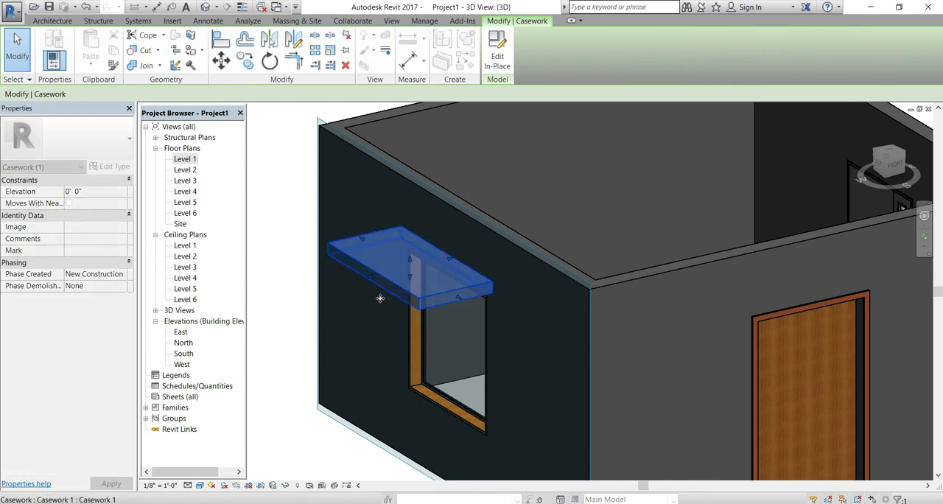
shift+middle_drag(506, 344, 506, 338)
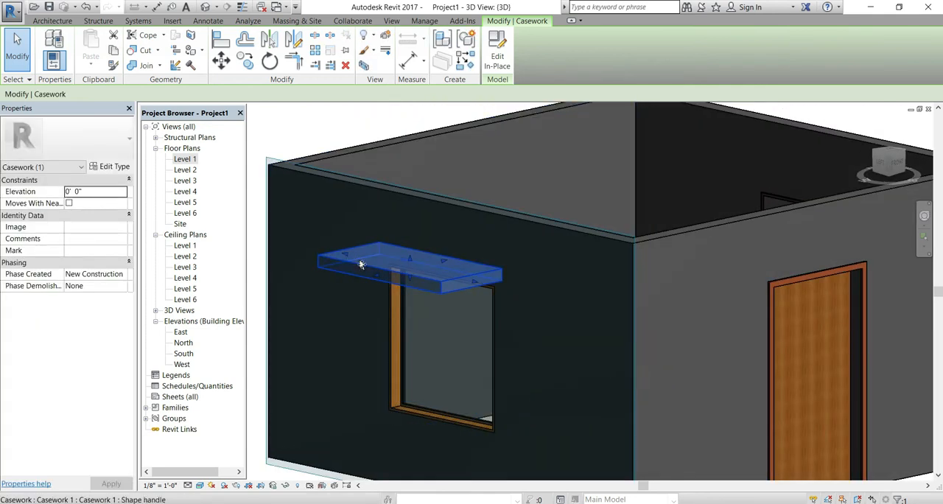
drag(375, 277, 393, 262)
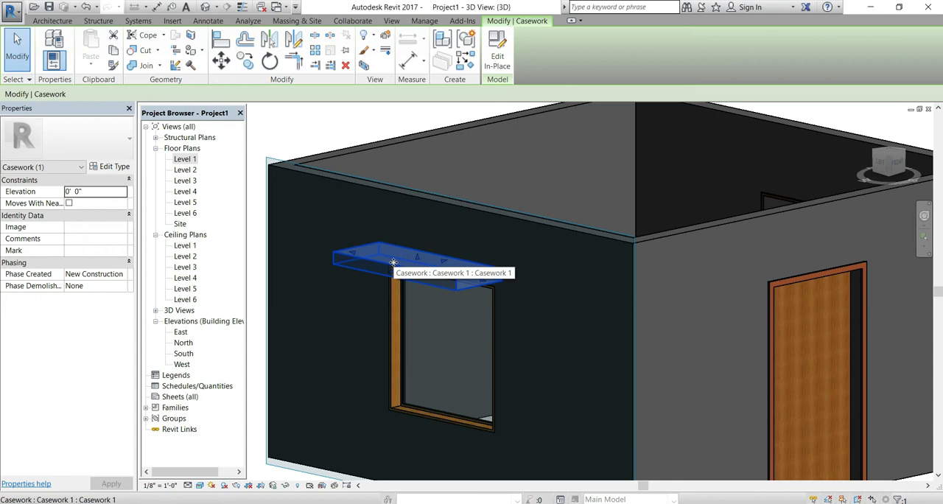
key(Escape)
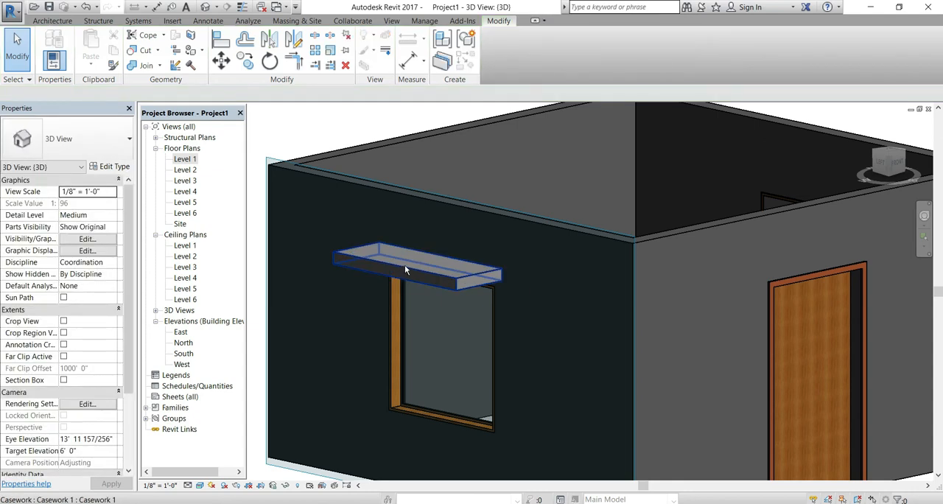
Delete the casework slab above the window and return to the left view of the wall
click(405, 270)
key(Delete)
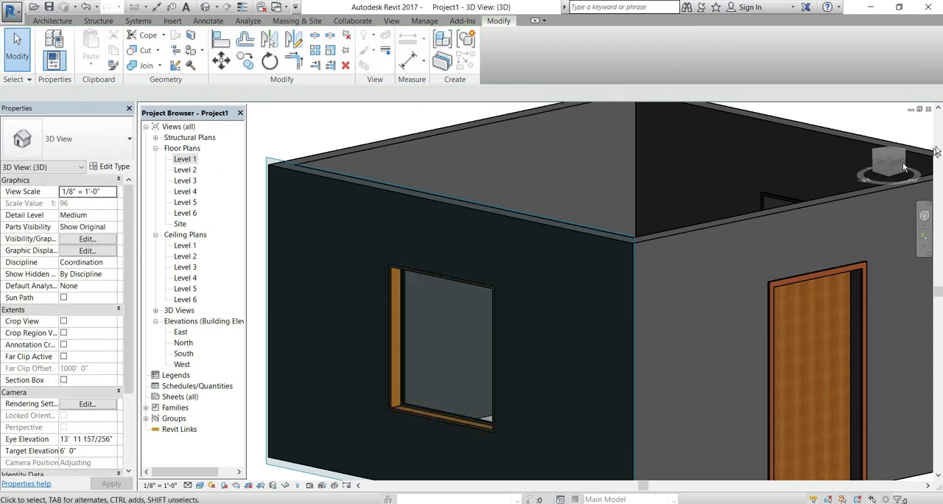
click(881, 163)
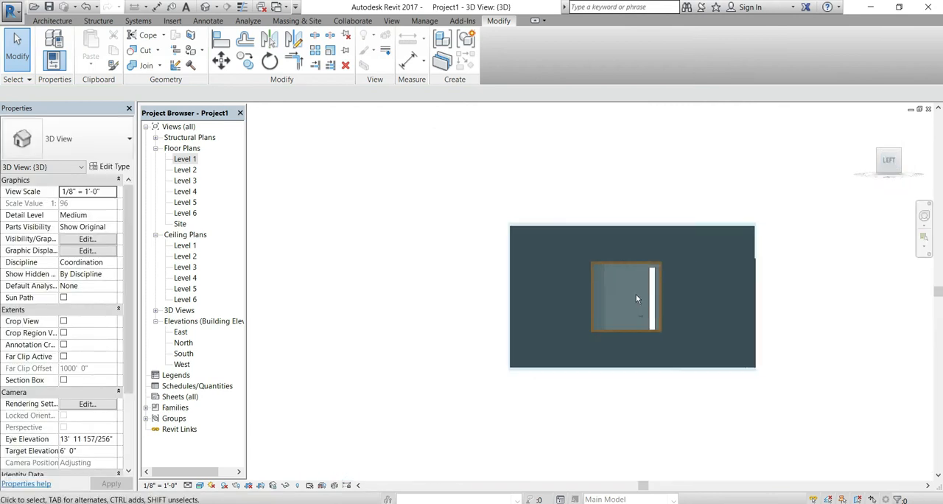
scroll(548, 275, up, 3)
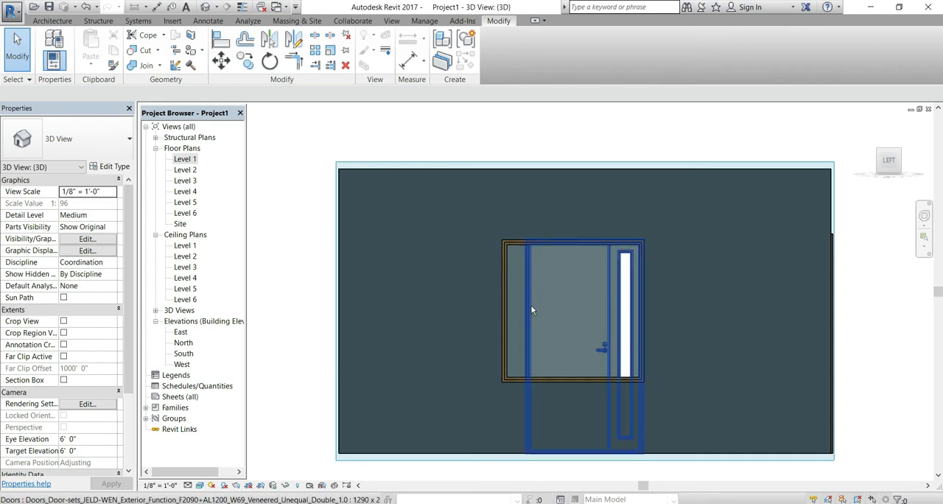
Start a new Model In-Place component in the Casework category with the default name, facing the window wall
middle_drag(532, 305, 541, 285)
click(52, 21)
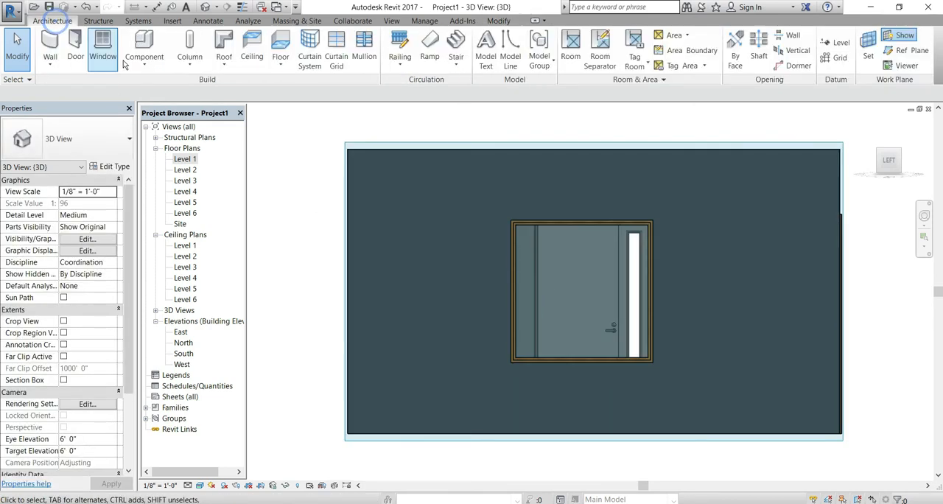
click(144, 62)
click(153, 112)
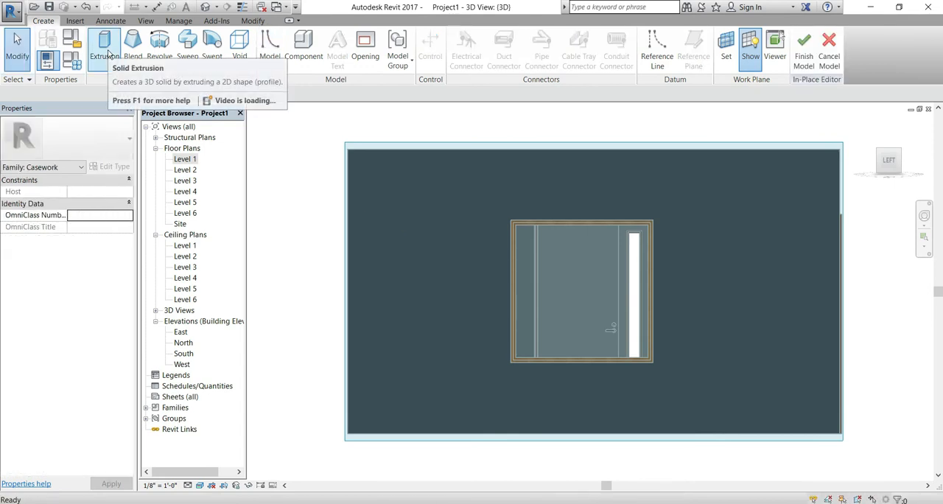
Start a solid extrusion and sketch a shallow start-end-radius arc above the window, slightly wider than its frame, with a radius of about 6' 3"
click(105, 50)
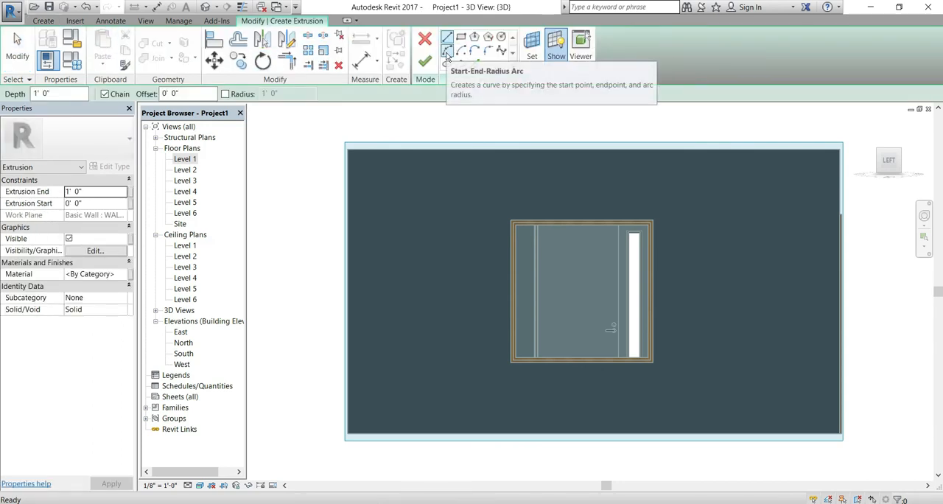
click(447, 53)
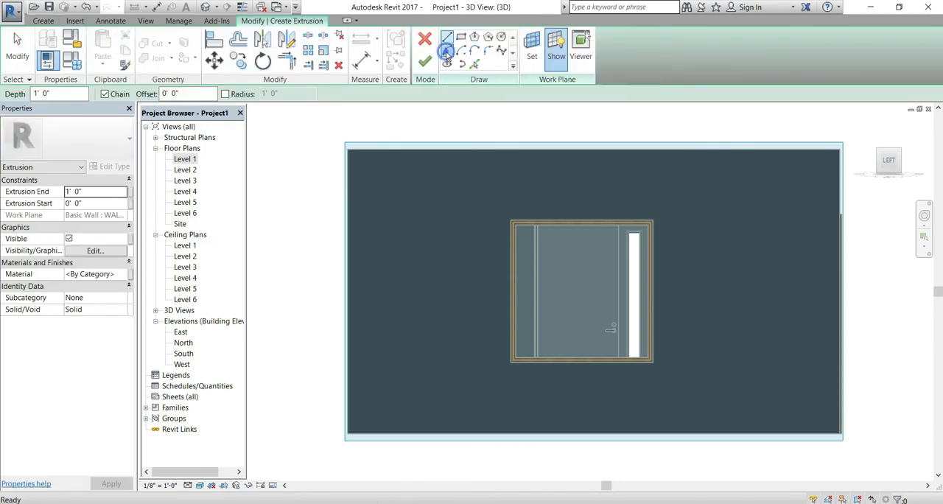
click(496, 211)
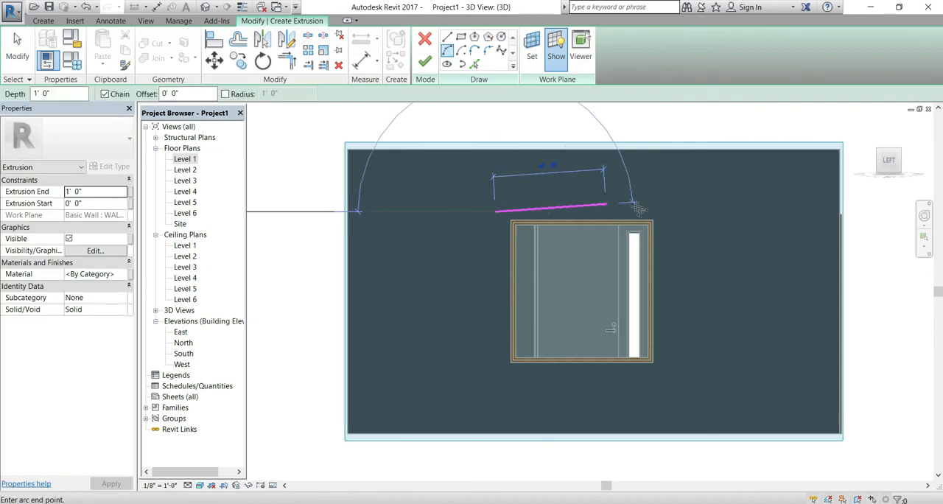
click(659, 212)
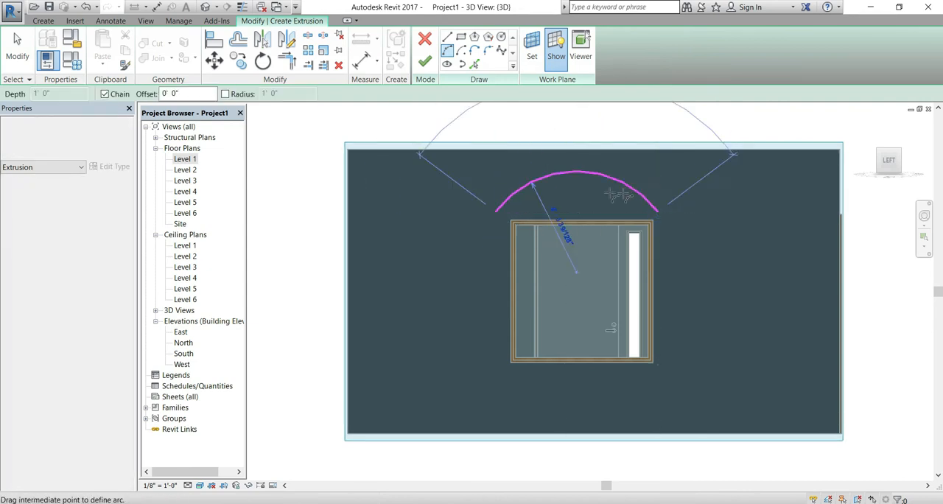
click(590, 191)
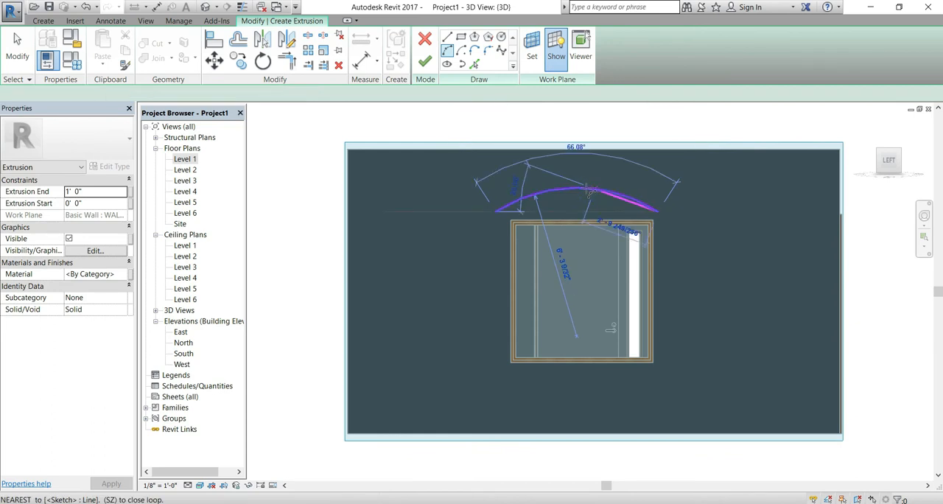
key(Escape)
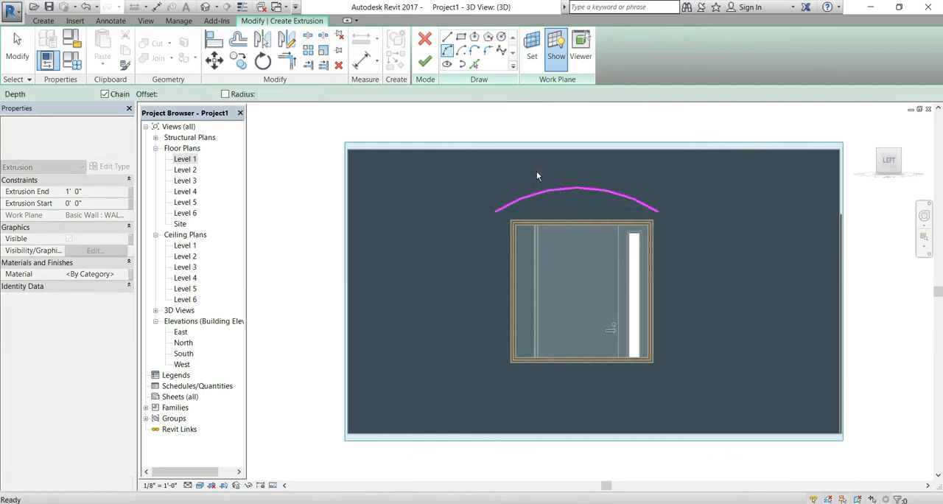
Sketch a second, slightly wider and higher arc just above the first one, with a radius of about 6' 9"
click(447, 53)
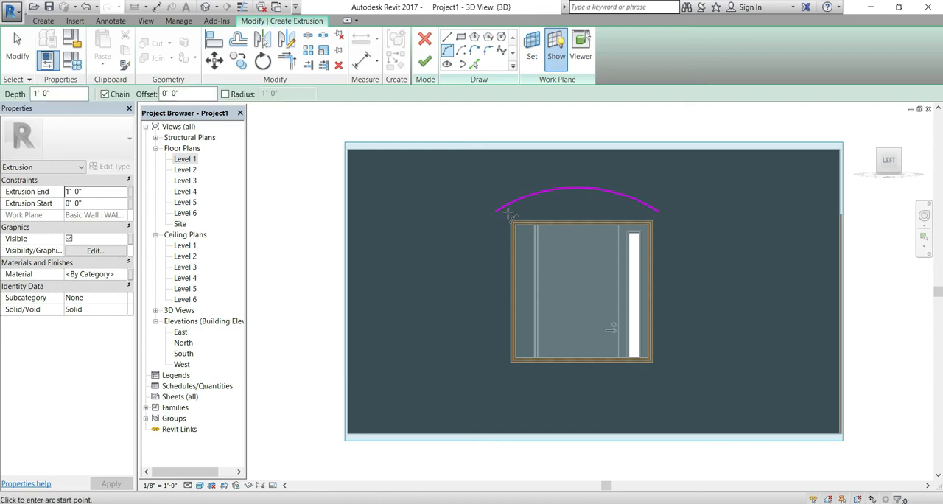
click(481, 212)
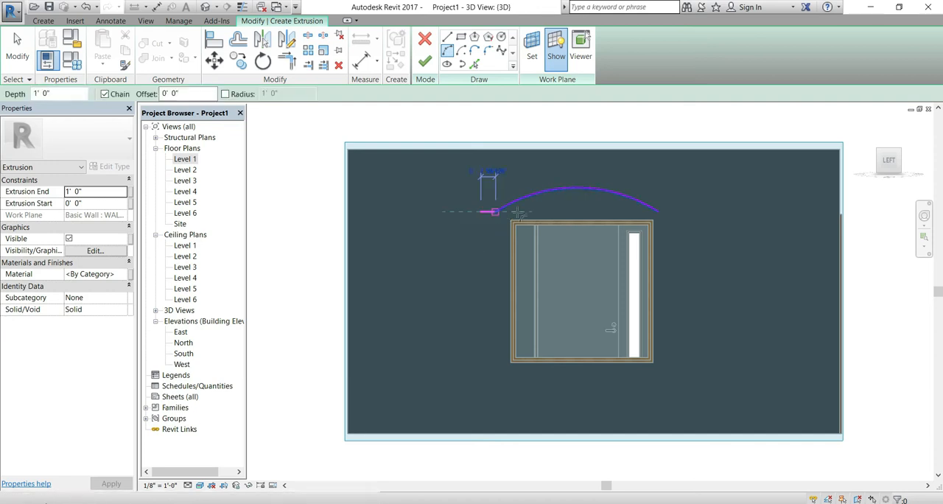
click(670, 212)
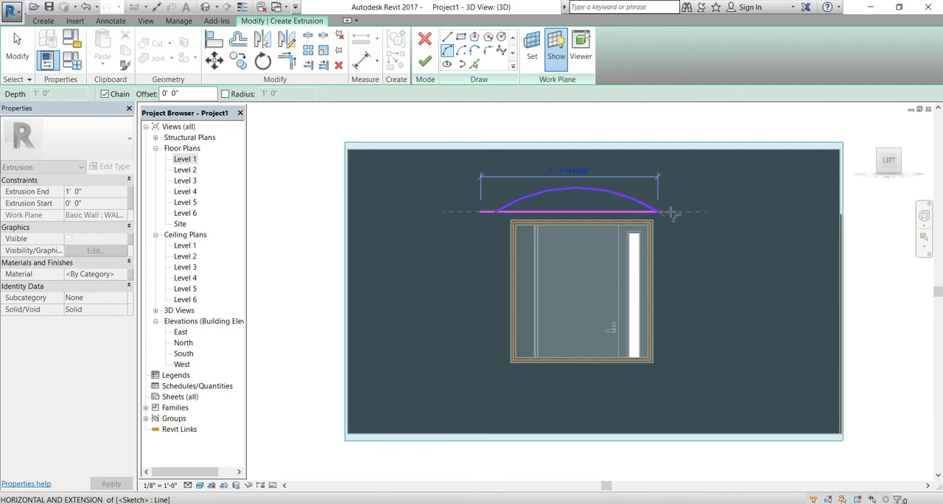
click(580, 183)
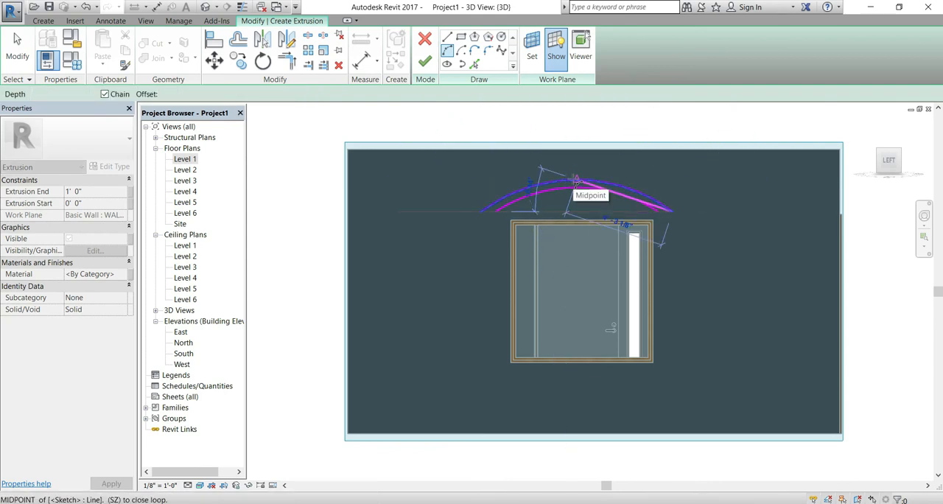
key(Escape)
key(Escape)
Join the ends of the two arcs with short straight lines, extrude the profile with a depth of 1' 0" and finish the in-place model
click(448, 37)
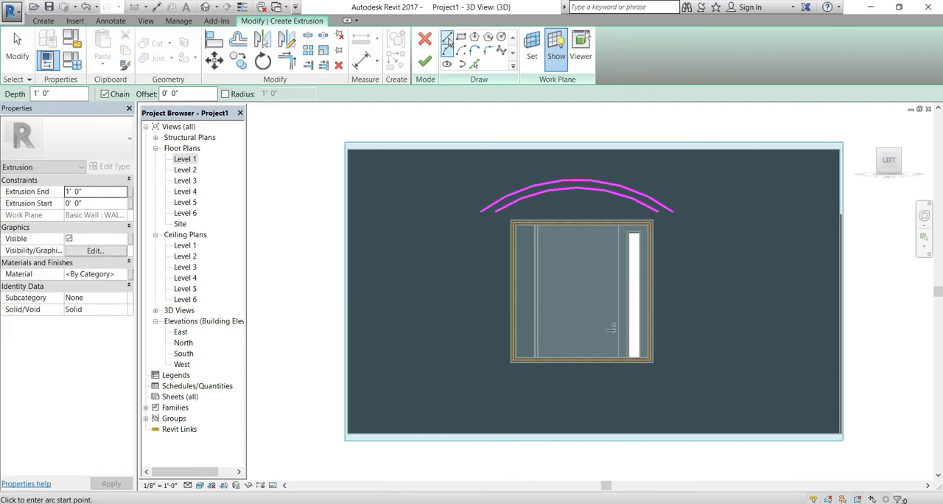
click(496, 212)
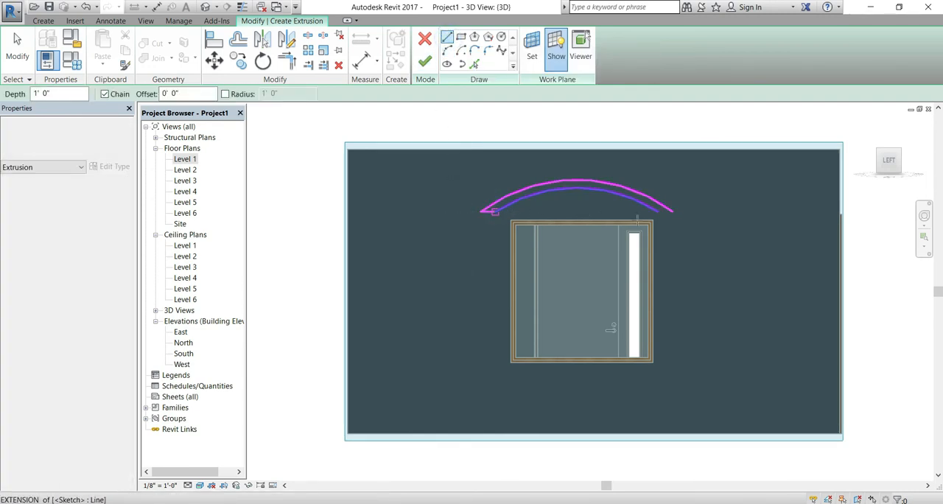
click(673, 212)
key(Escape)
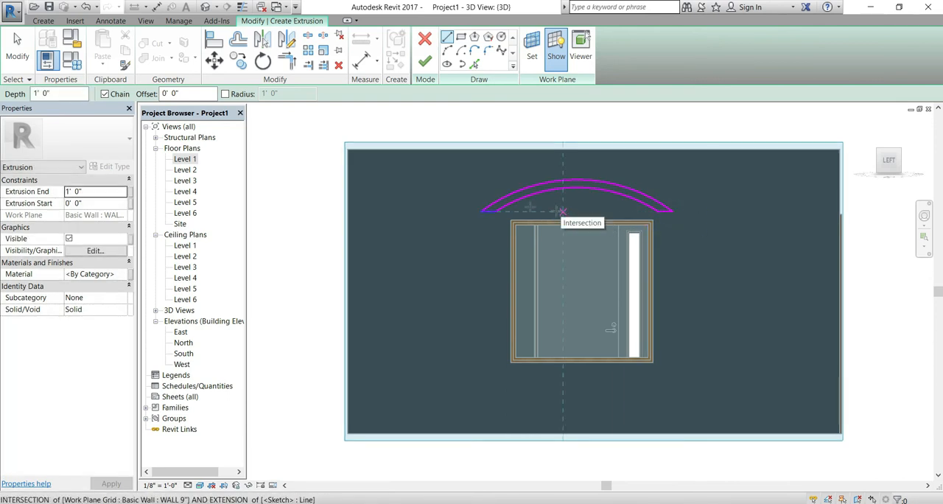
click(425, 62)
click(623, 59)
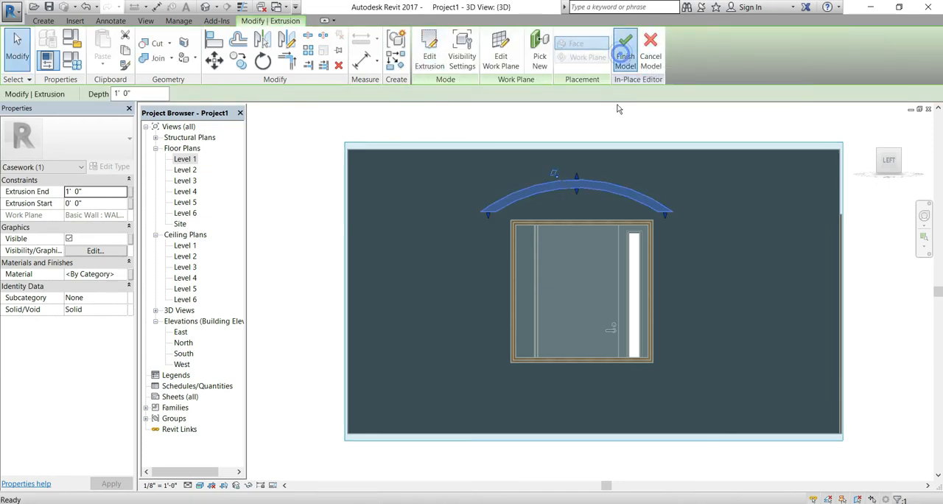
Examine the arched sunshade above the window in 3D from above, from below and from the door side
click(872, 126)
shift+middle_drag(422, 393, 375, 331)
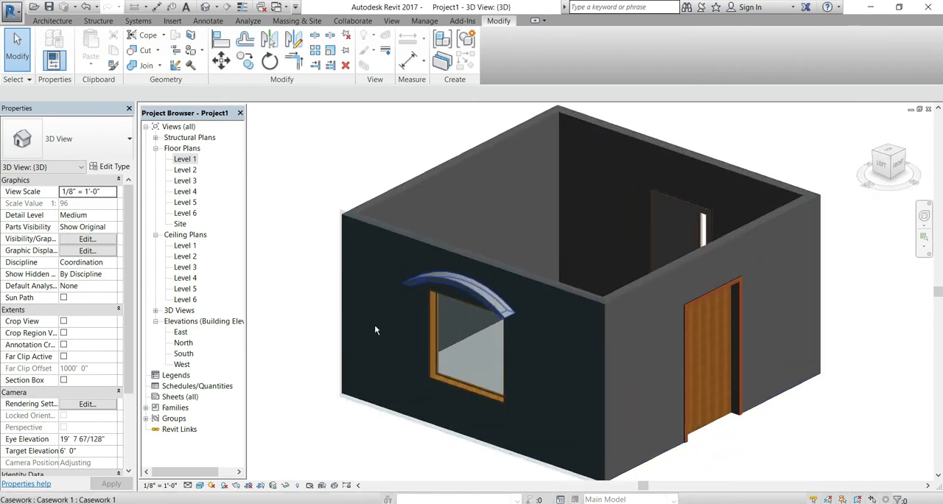
scroll(421, 225, up, 6)
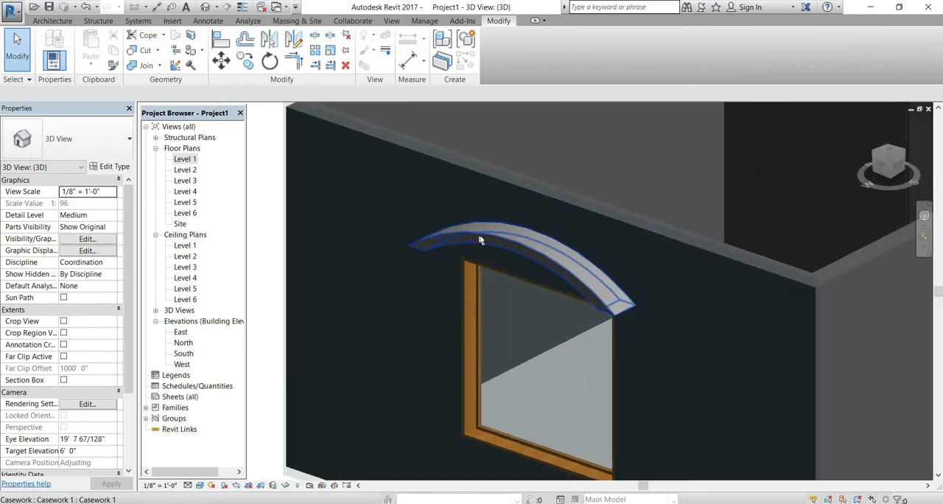
click(496, 237)
mouse_move(500, 265)
mouse_down()
mouse_move(481, 268)
mouse_move(486, 274)
mouse_up()
shift+middle_drag(489, 338, 652, 185)
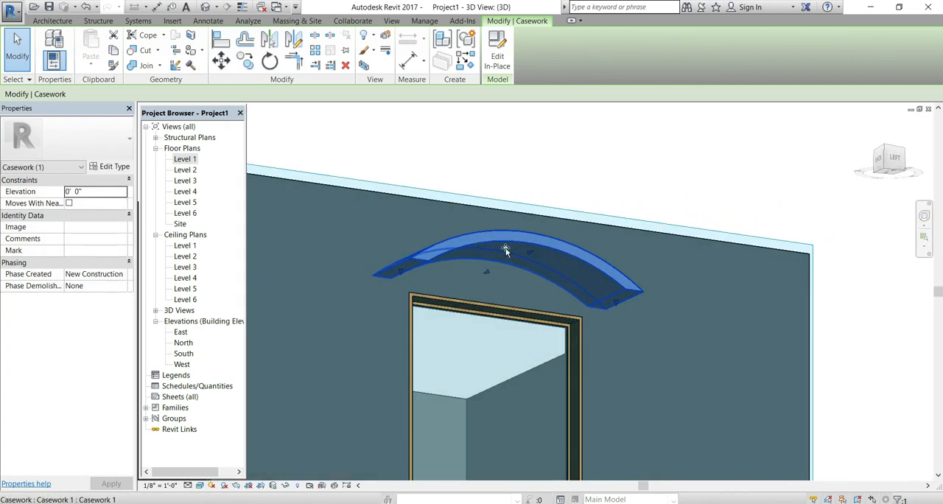
shift+middle_drag(607, 364, 609, 314)
middle_drag(637, 209, 691, 215)
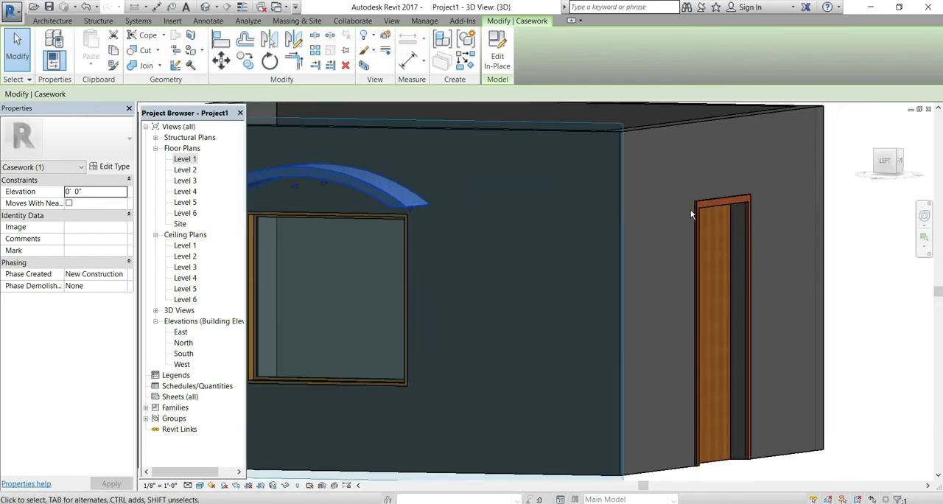
key(Escape)
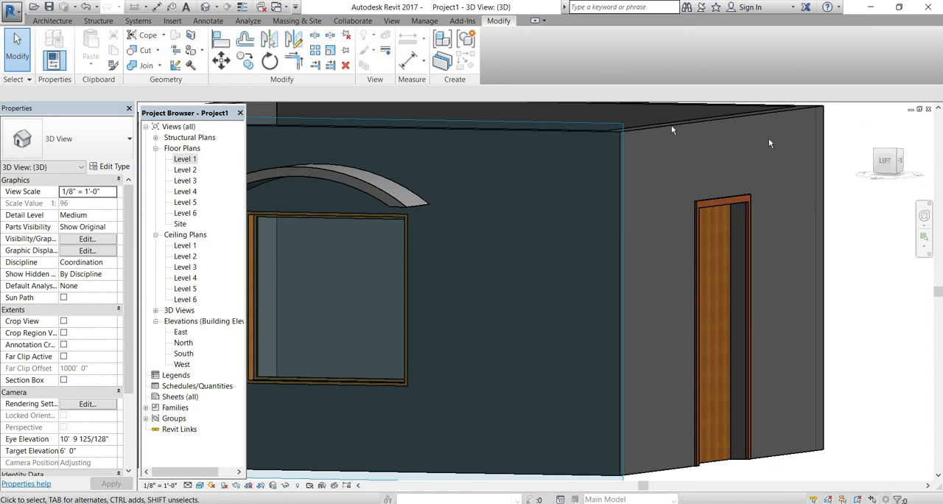
shift+middle_drag(668, 158, 655, 242)
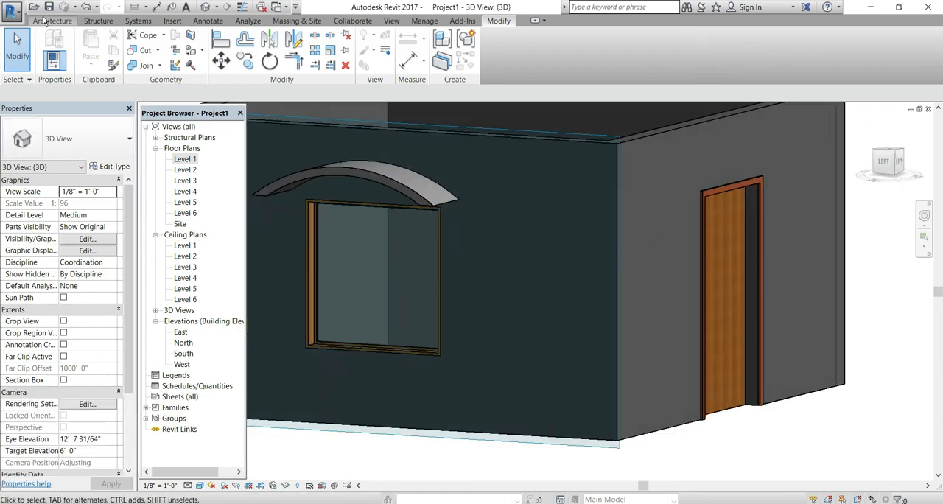
Set the work plane to the outer face of the wall with the wooden door by picking a plane
click(44, 20)
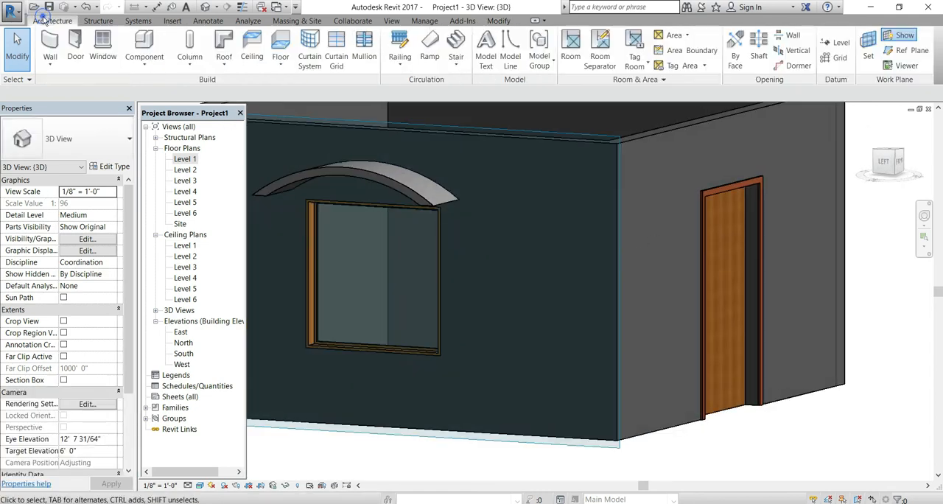
click(868, 52)
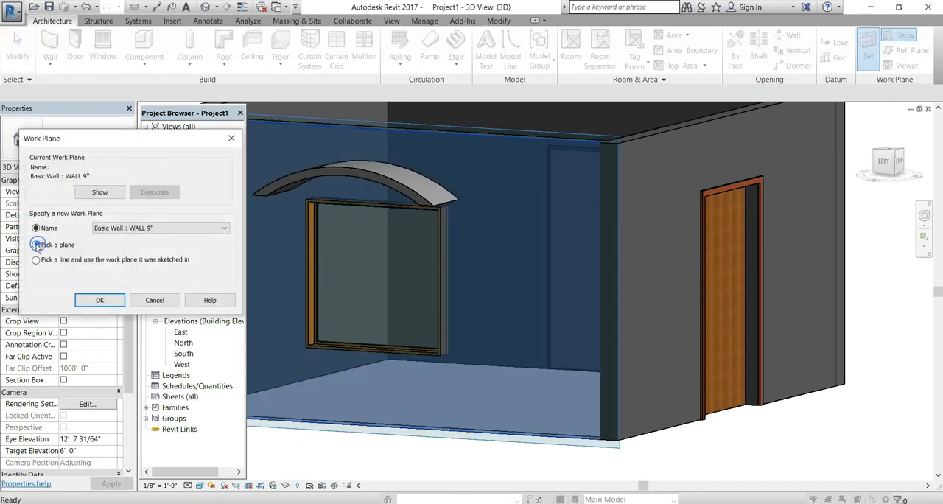
click(99, 300)
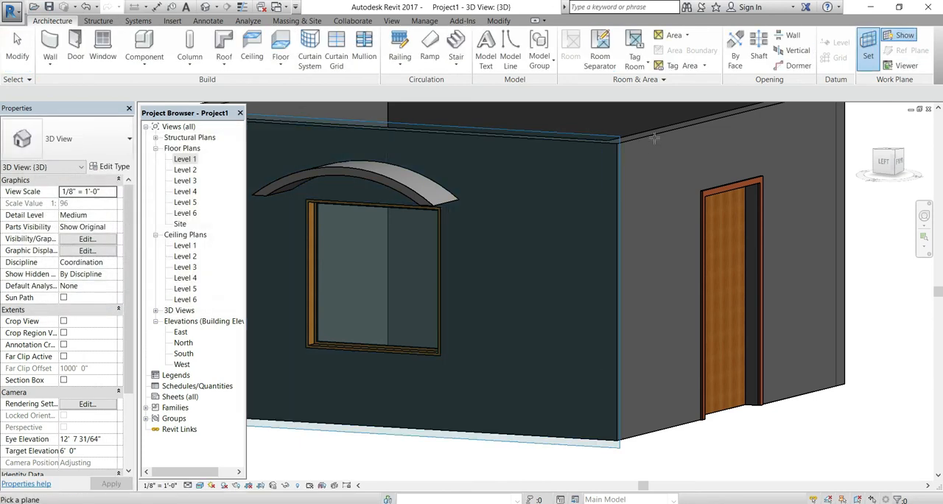
click(651, 136)
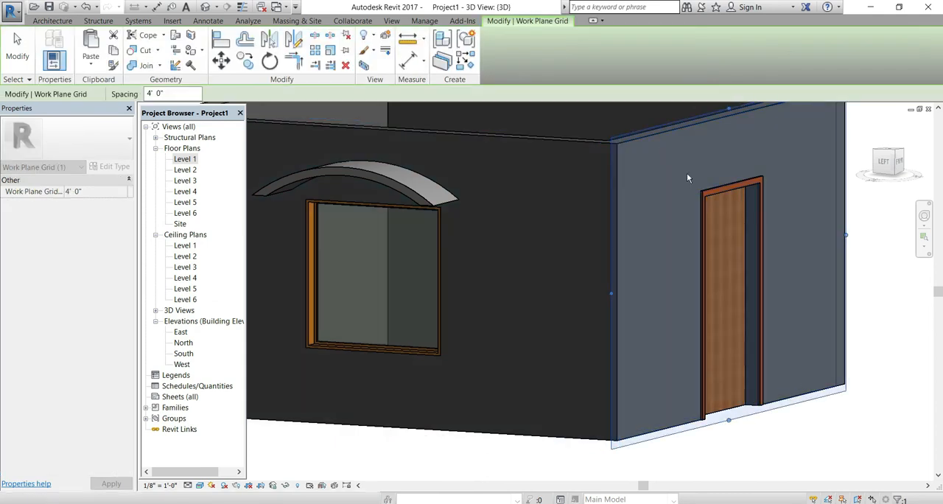
Face the door wall in the front view and start a Model In-Place Casework component with the default name
click(900, 165)
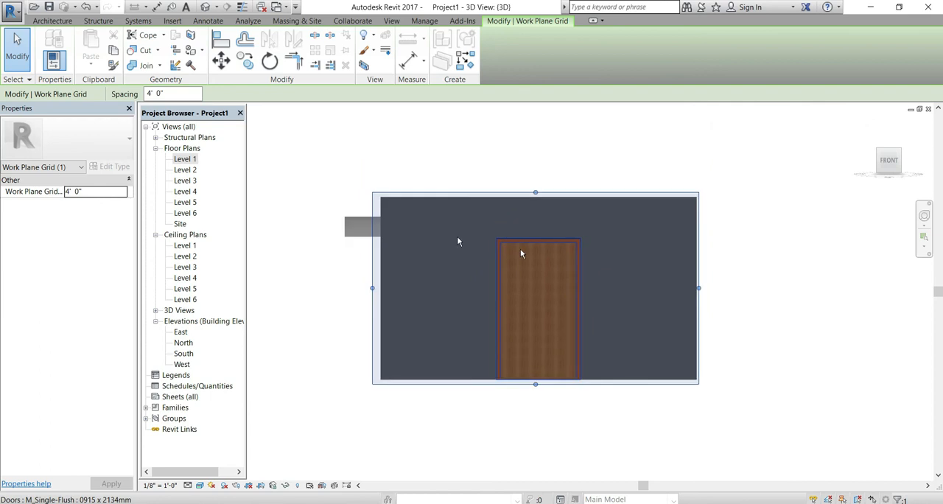
scroll(486, 227, up, 2)
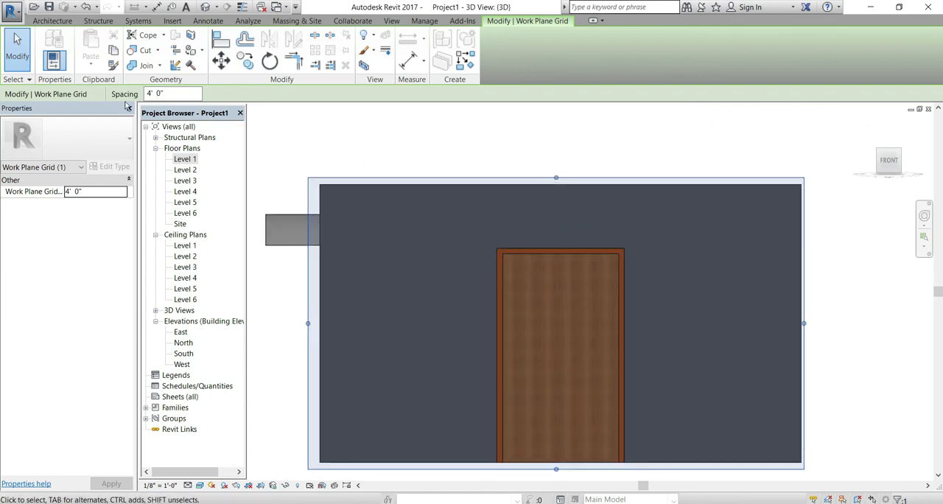
click(77, 22)
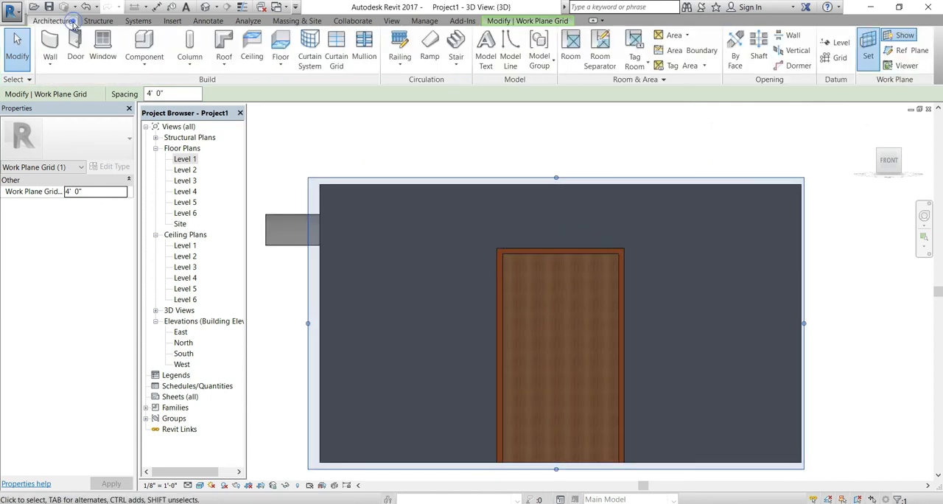
click(134, 62)
click(147, 114)
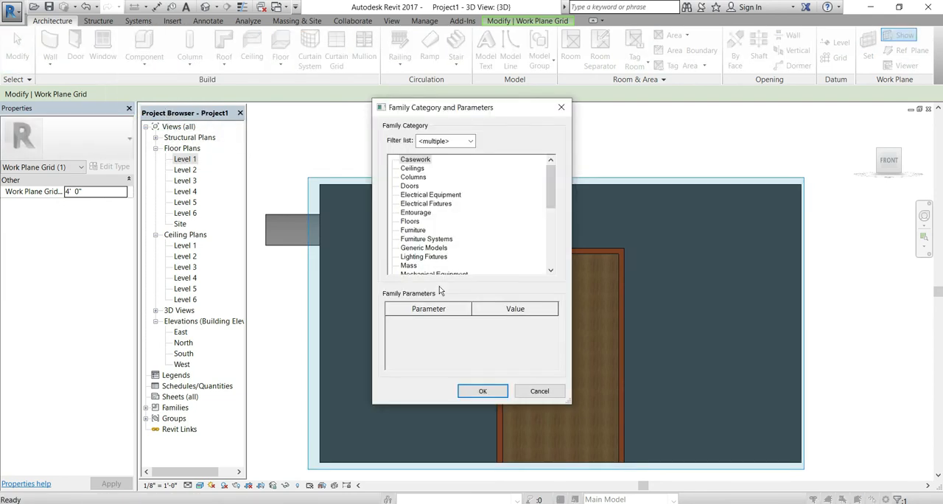
click(470, 392)
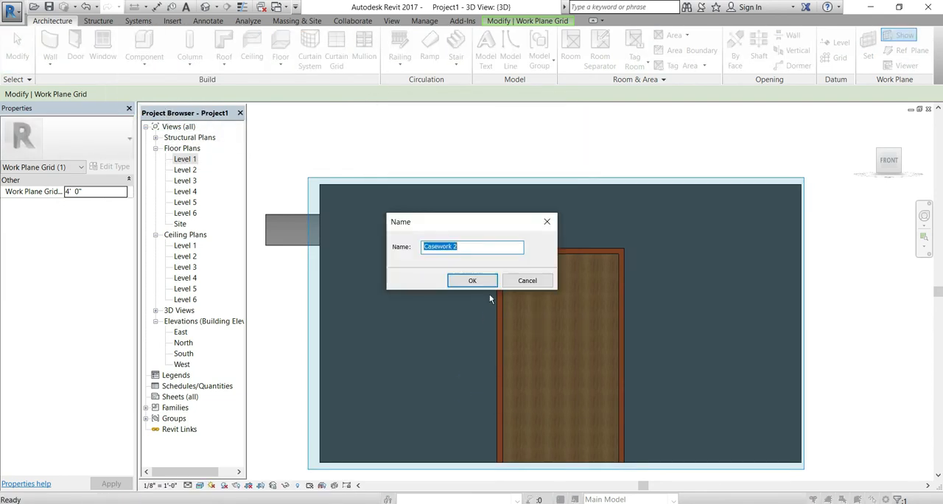
click(486, 277)
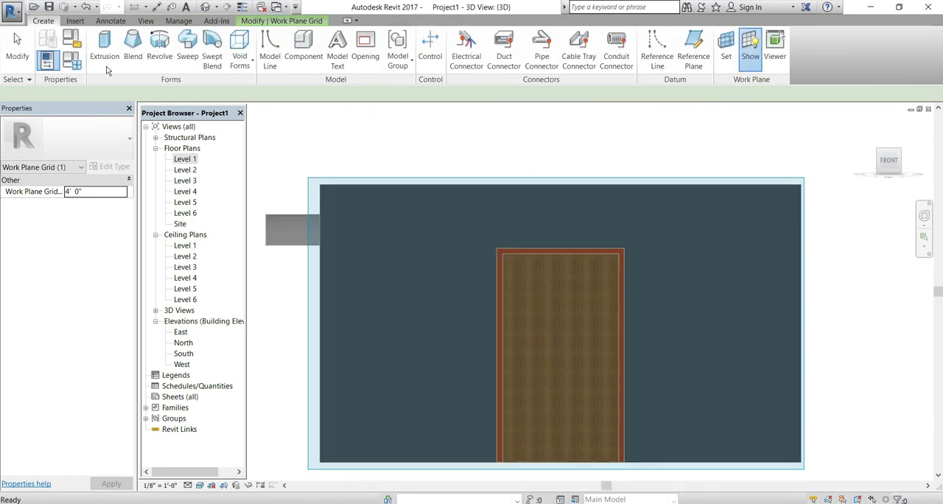
Start an extrusion and sketch its inner outline just outside the door frame: one line across above the door and two equal sides reaching partway down
click(93, 48)
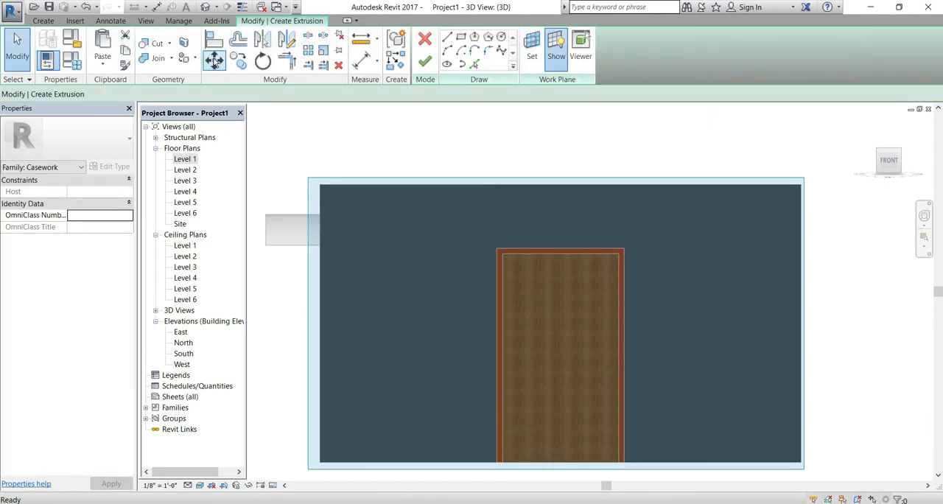
click(446, 38)
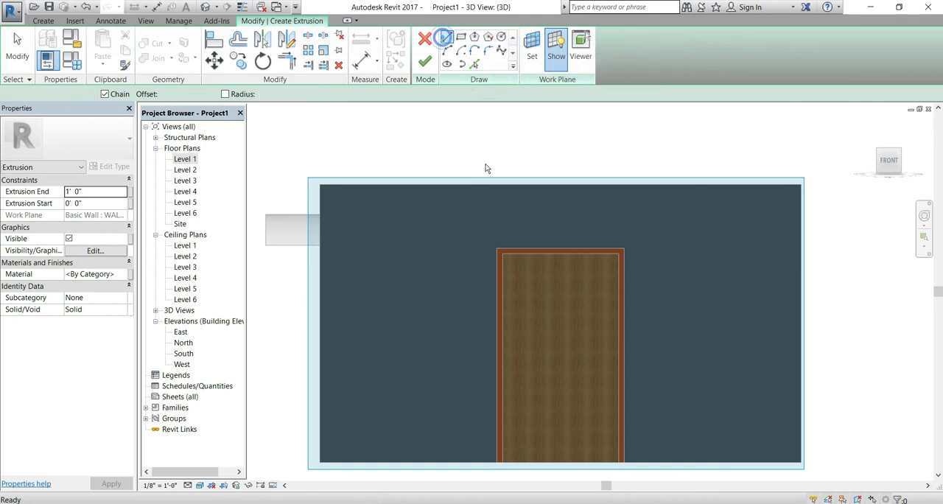
click(491, 321)
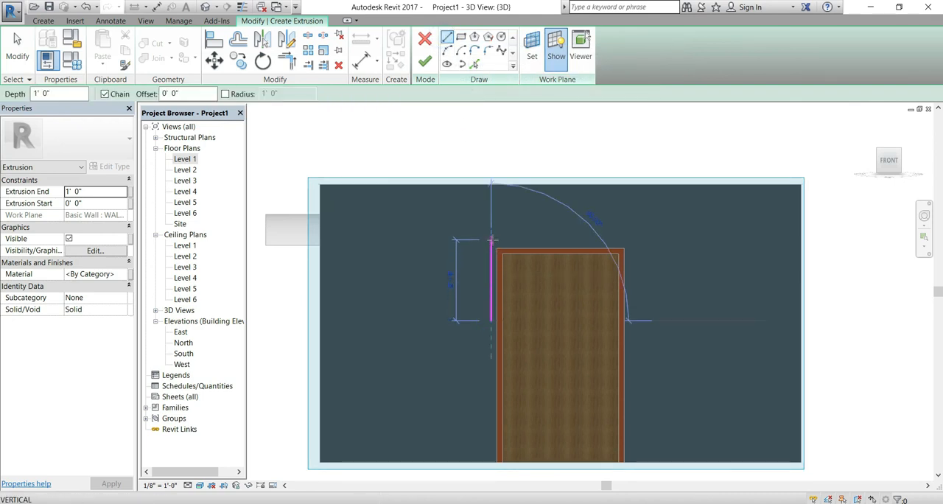
click(492, 240)
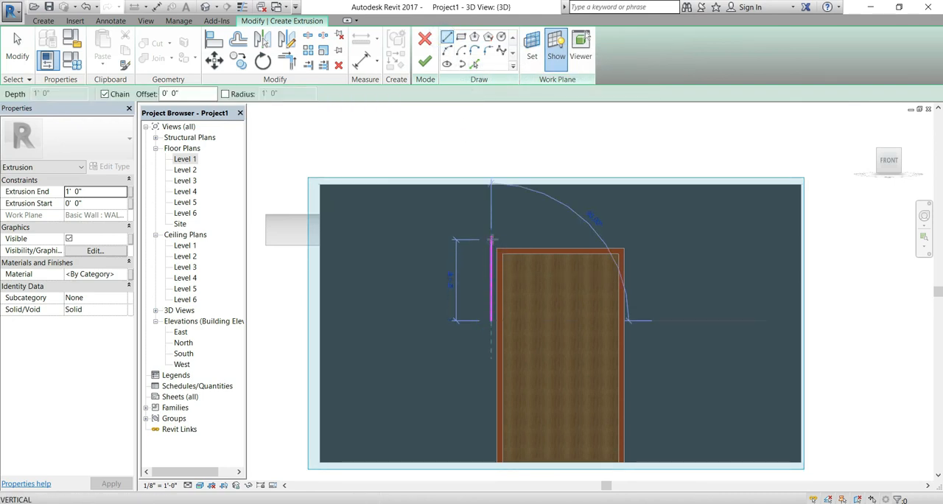
click(633, 240)
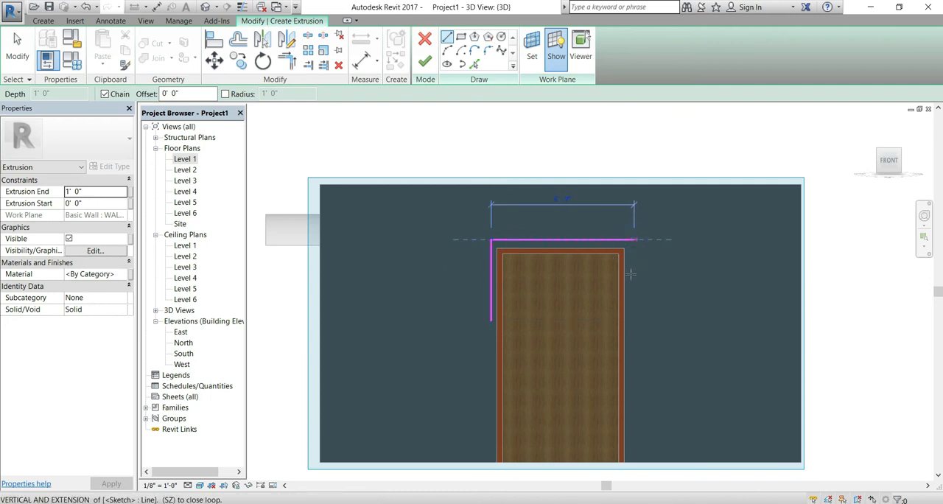
click(634, 321)
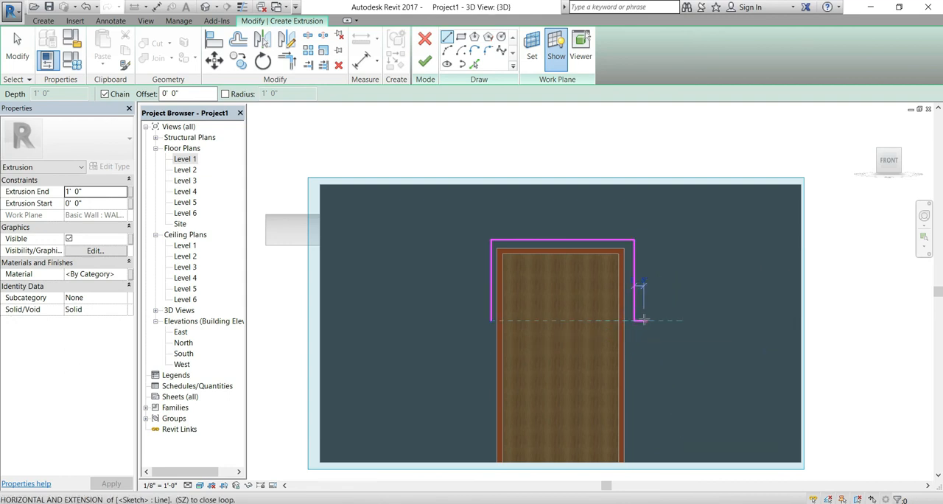
Sketch the parallel outer outline around the door and join it to the inner outline with short horizontal ends, closing the U-shaped profile
click(644, 320)
click(645, 240)
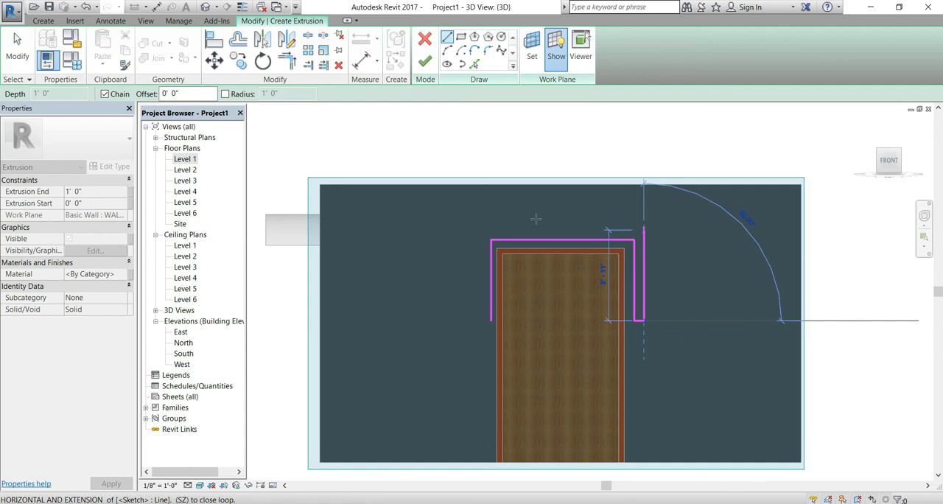
click(488, 230)
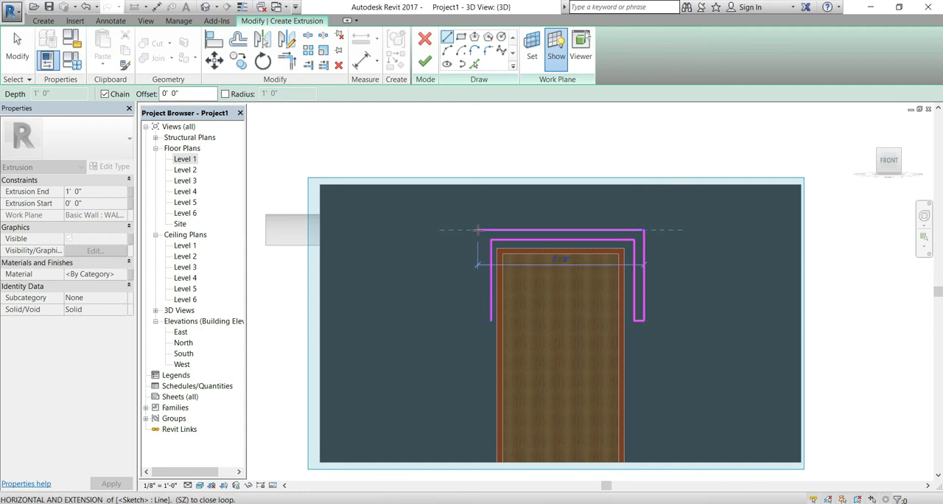
click(480, 230)
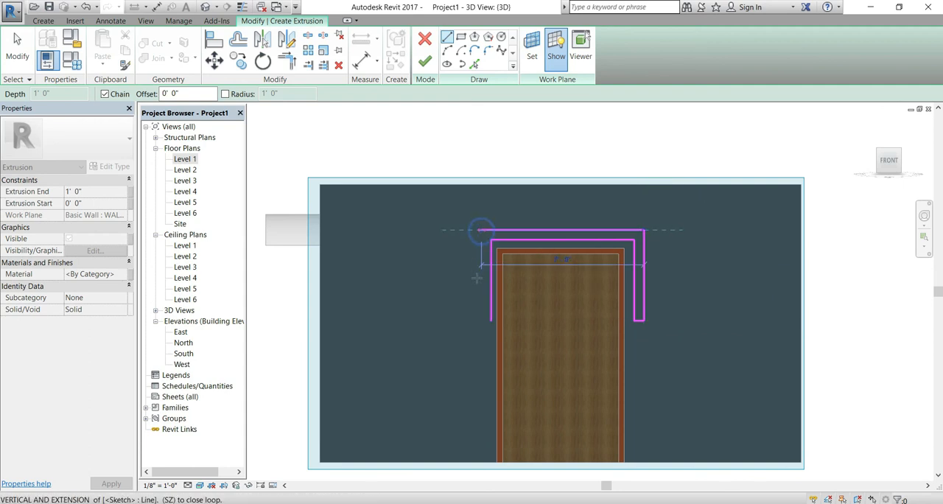
click(482, 320)
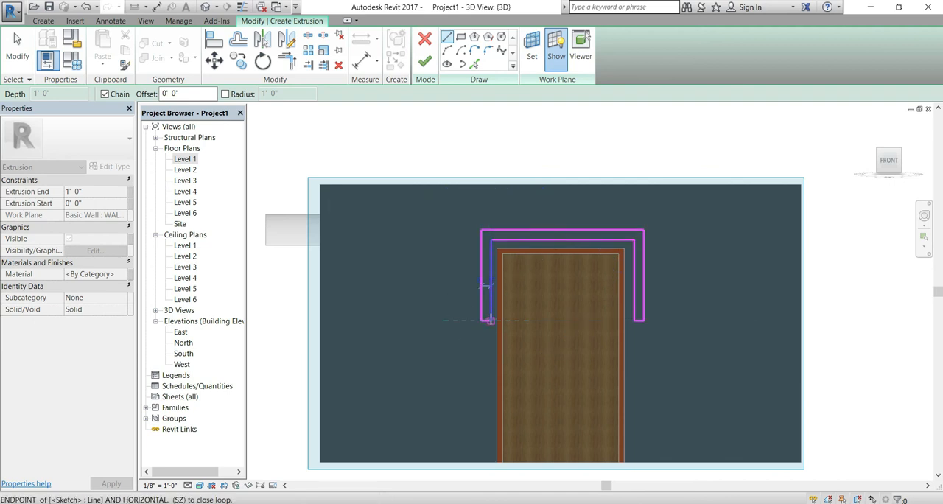
click(490, 320)
Extrude the U-shaped profile with a depth of 1' 0" and finish the in-place model
key(Escape)
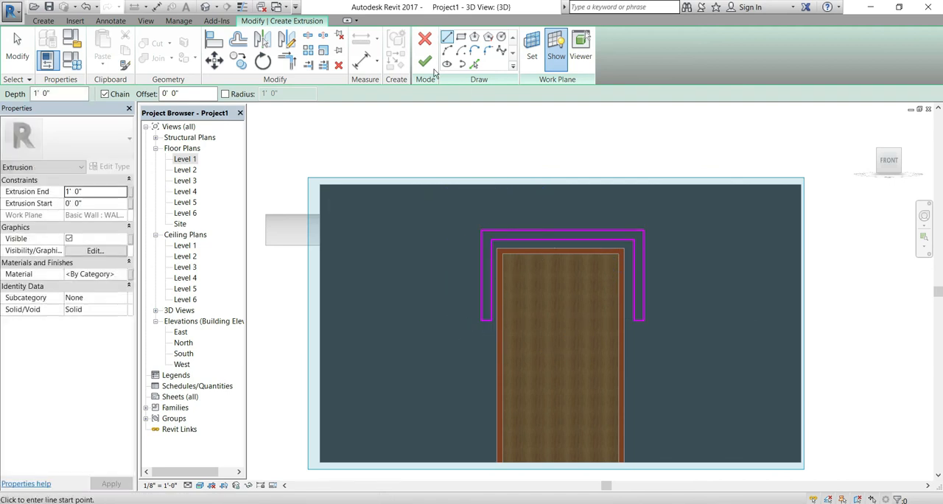
click(433, 67)
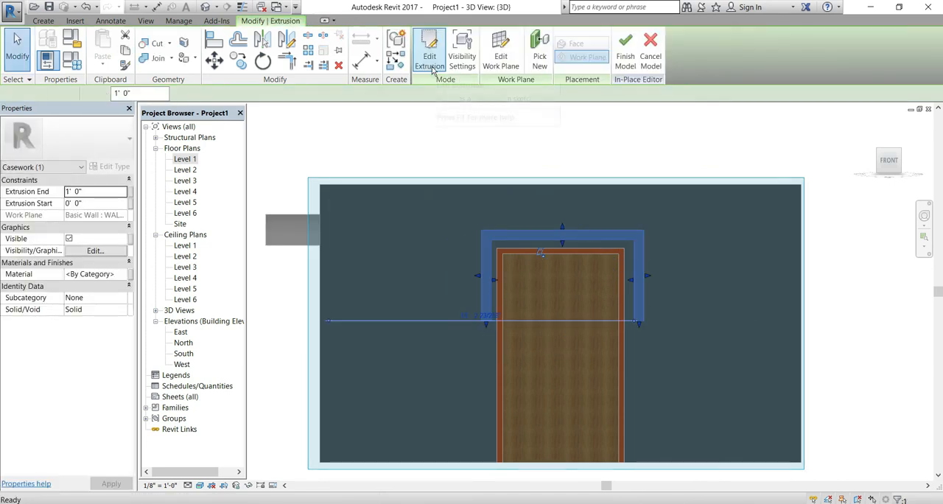
click(625, 59)
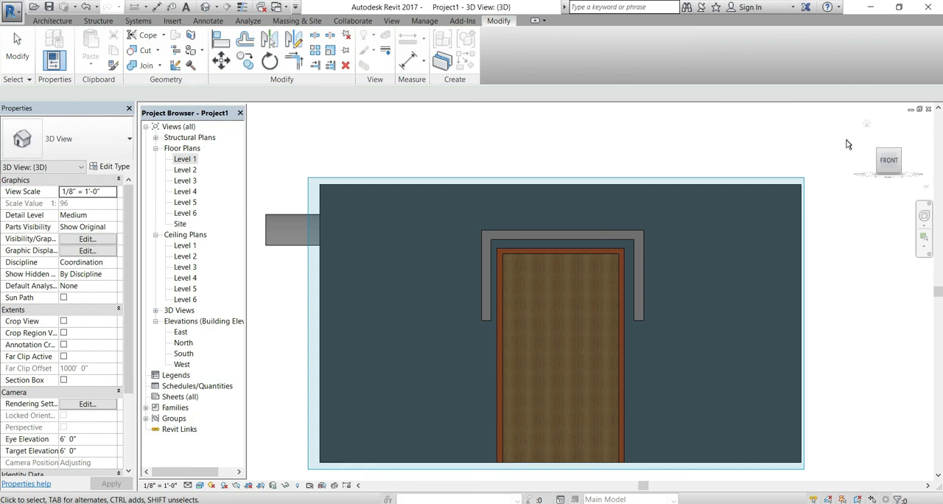
Slightly shorten the door sunshade's projection from the wall using its front shape handle
drag(869, 130, 487, 394)
scroll(496, 302, up, 3)
click(478, 306)
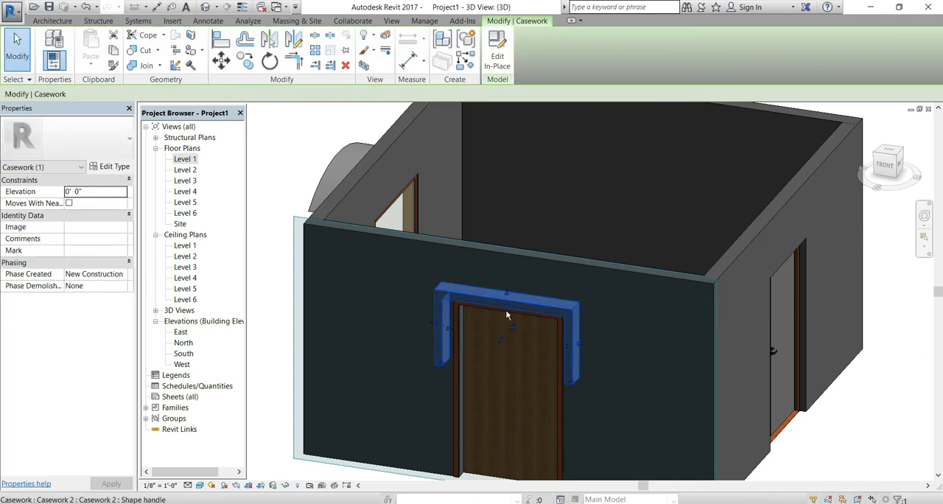
drag(503, 339, 507, 334)
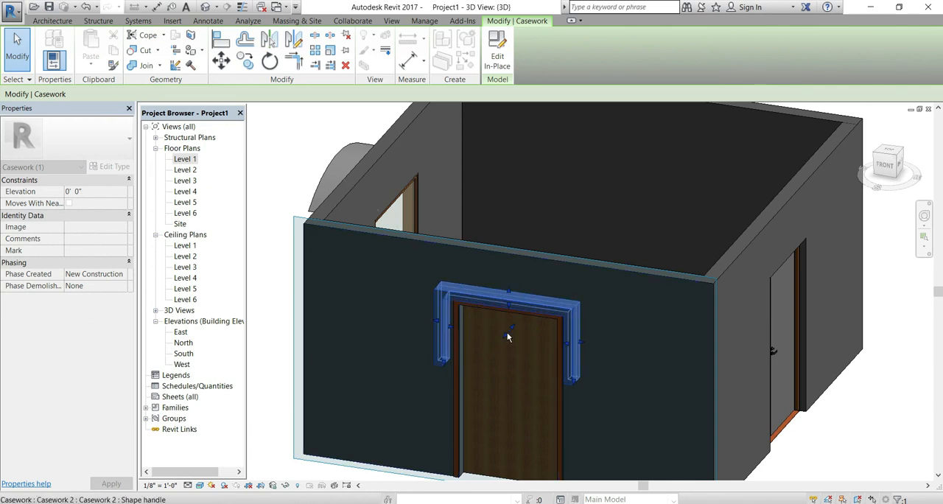
key(Escape)
shift+middle_drag(396, 424, 482, 369)
shift+middle_drag(527, 464, 450, 453)
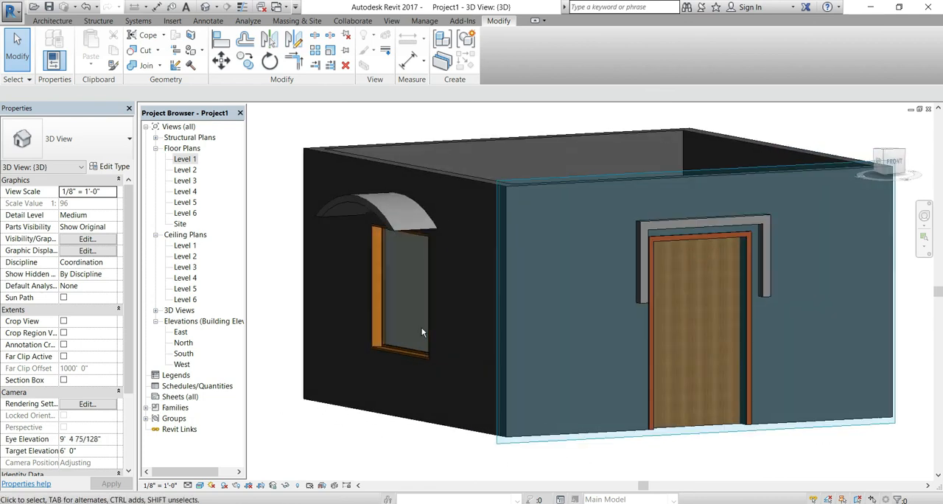